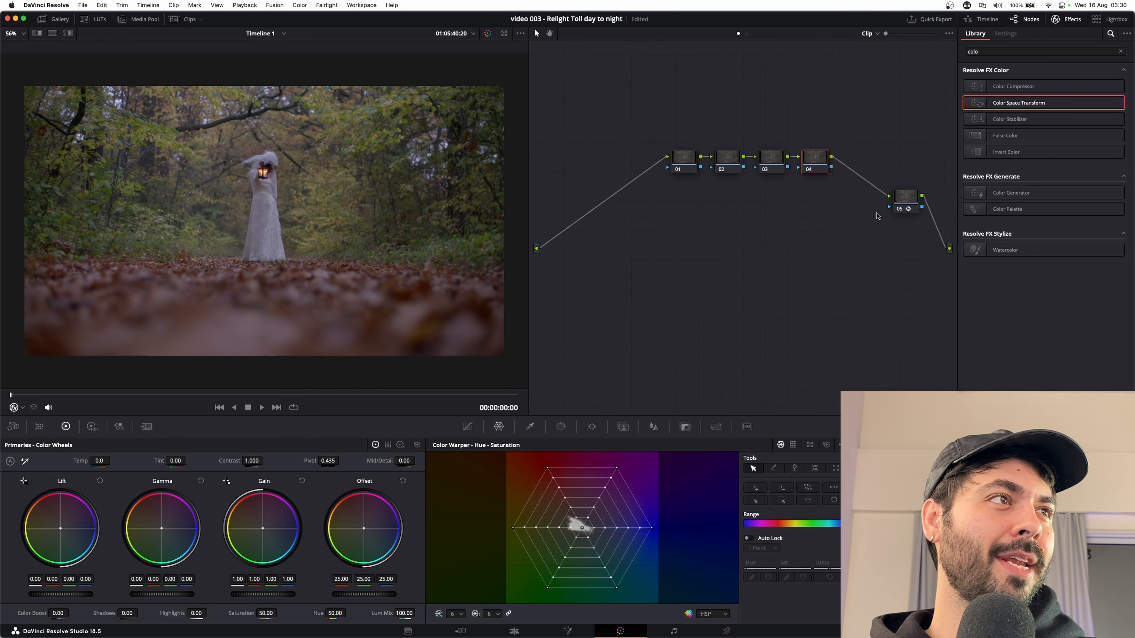
# Rearrange the node graph, moving node 05 closer to the chain and shifting nodes 01 to 04 down as a group.
pyautogui.click(906, 202)
pyautogui.moveTo(906, 202); pyautogui.dragTo(881, 187)
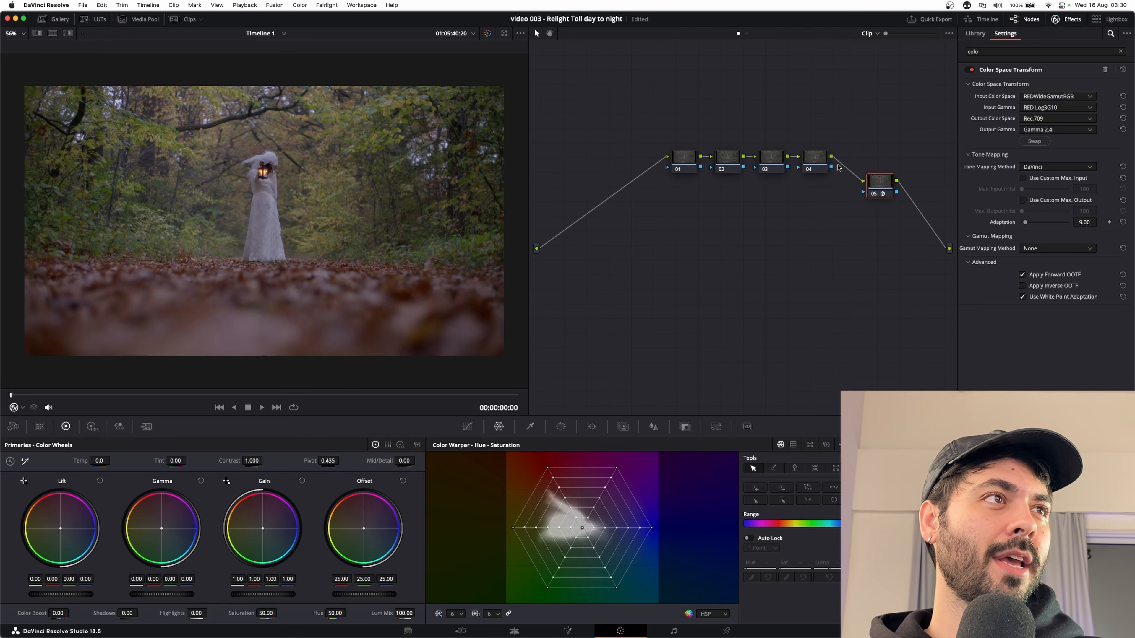
pyautogui.click(778, 205)
pyautogui.moveTo(825, 120); pyautogui.dragTo(690, 165)
pyautogui.moveTo(690, 166); pyautogui.dragTo(655, 225)
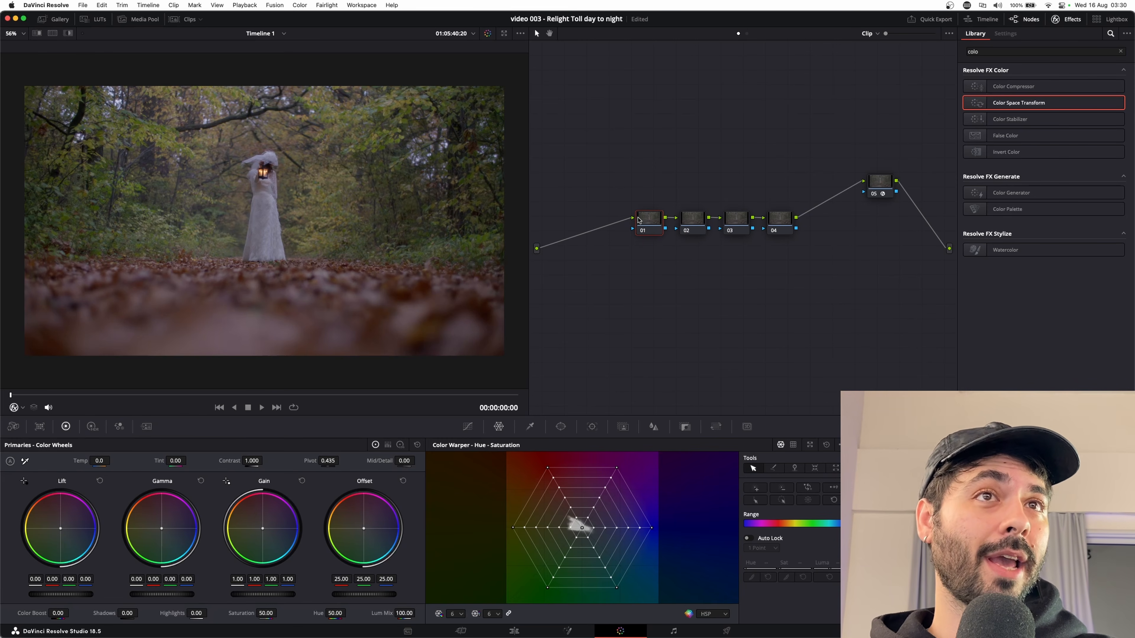
# Select node 03 for the lighting effect and clear the effects library search.
pyautogui.click(691, 225)
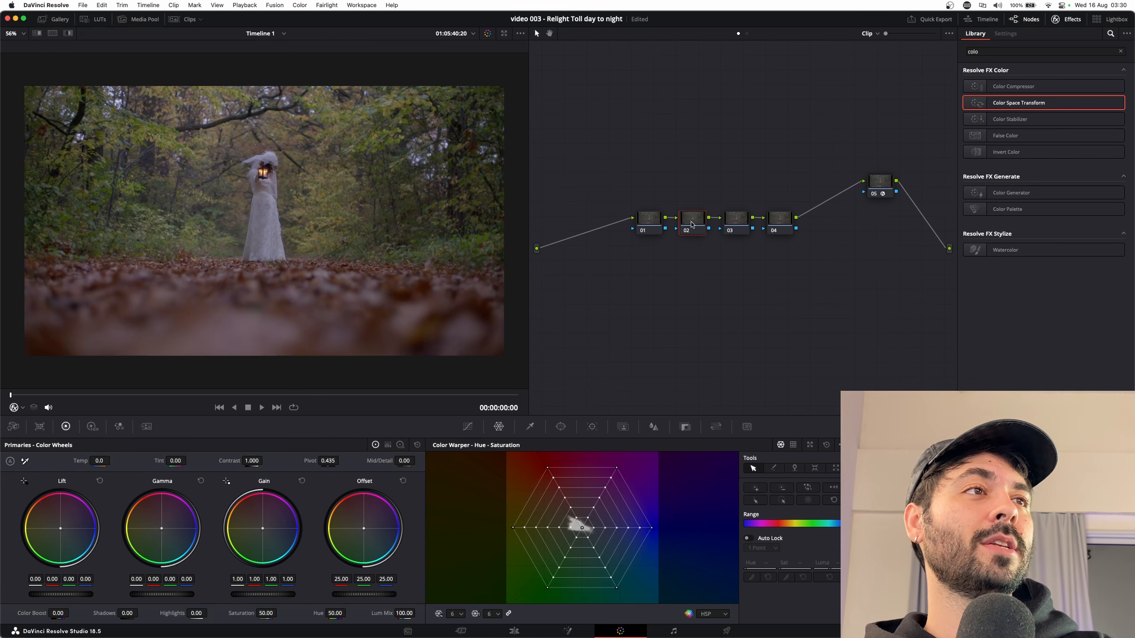
pyautogui.click(739, 225)
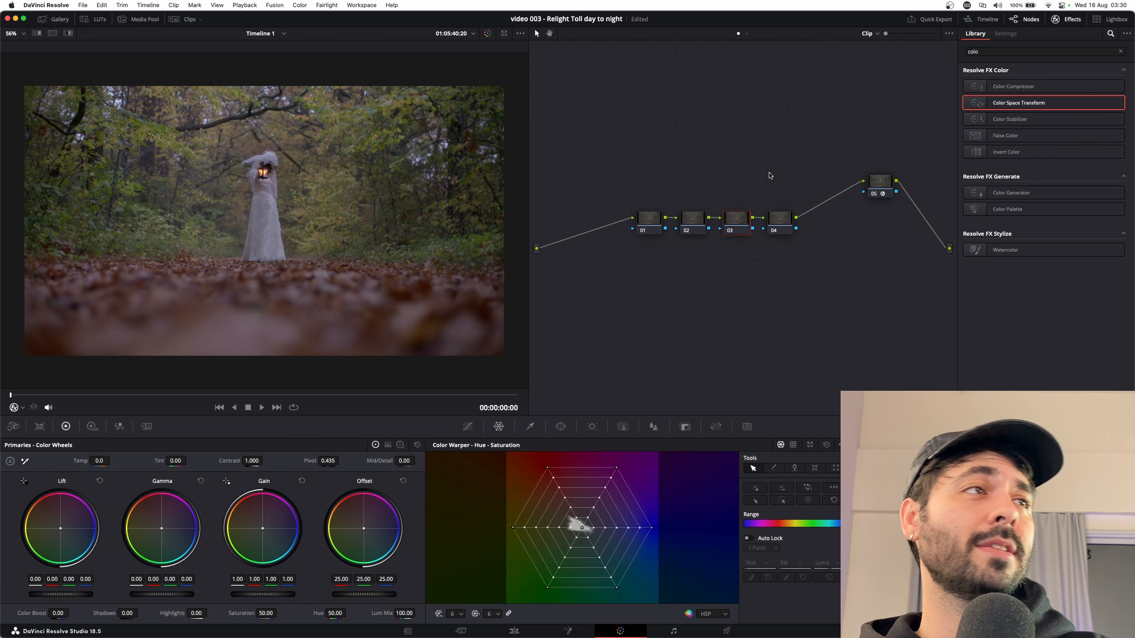
pyautogui.doubleClick(985, 51)
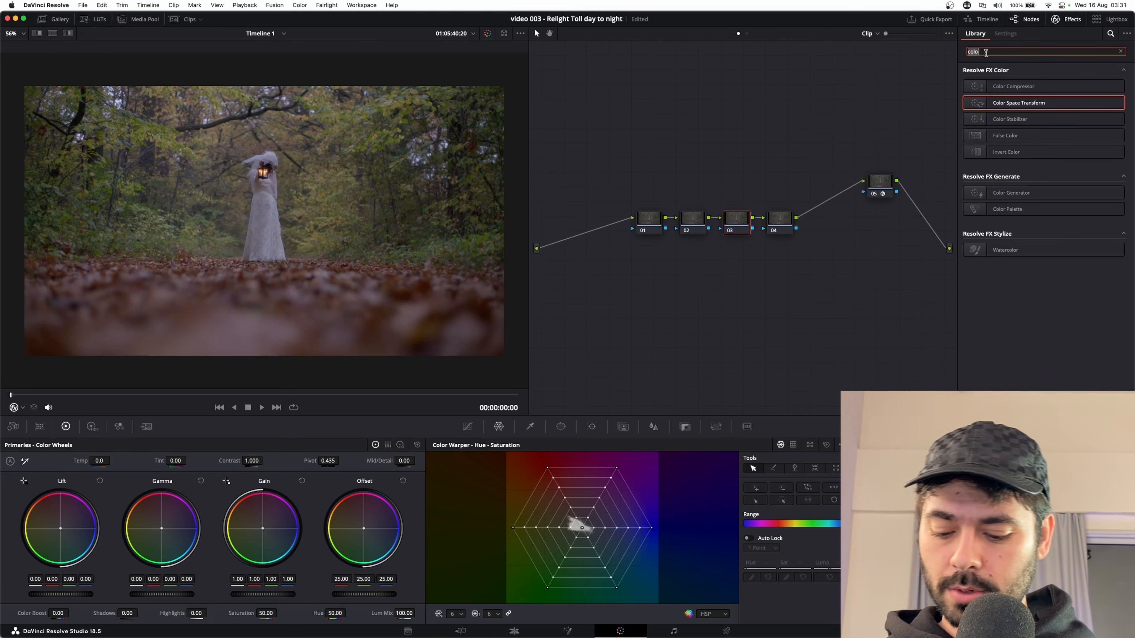
pyautogui.press('BackSpace')
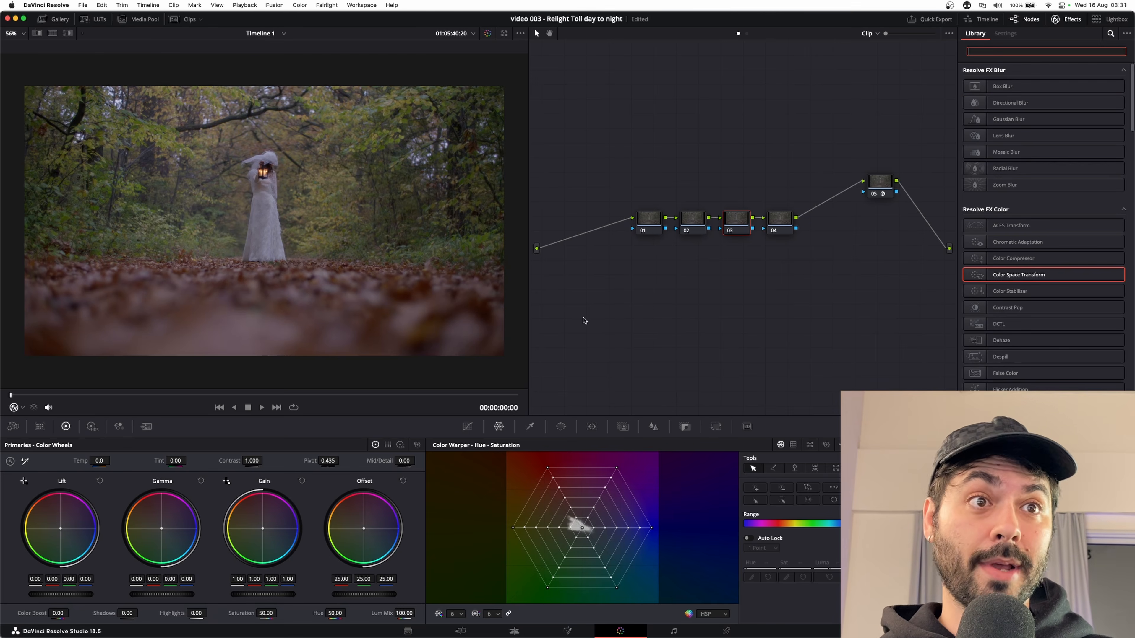
# Add an FX tracker point on the woman's lantern and track it forward and backward through the clip.
pyautogui.click(561, 427)
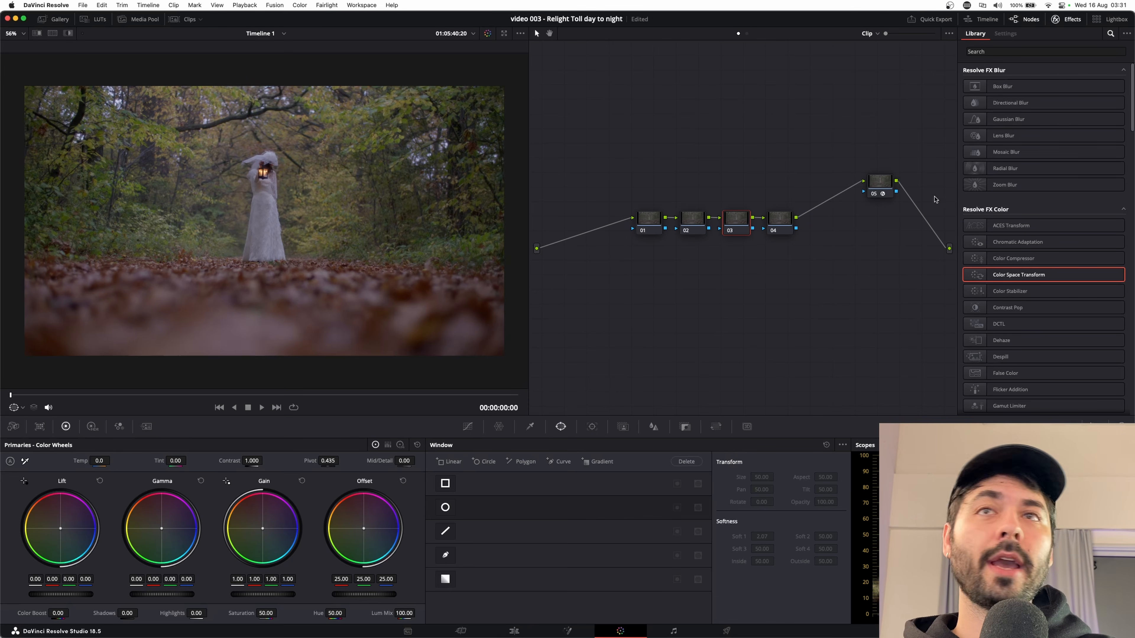
pyautogui.click(595, 425)
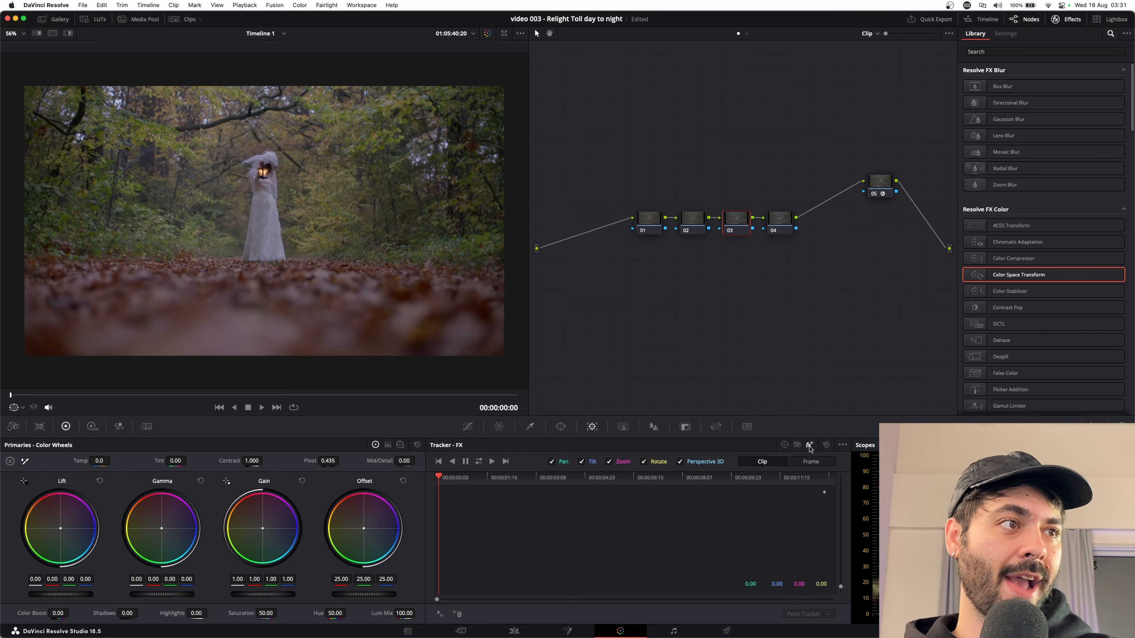
pyautogui.click(440, 615)
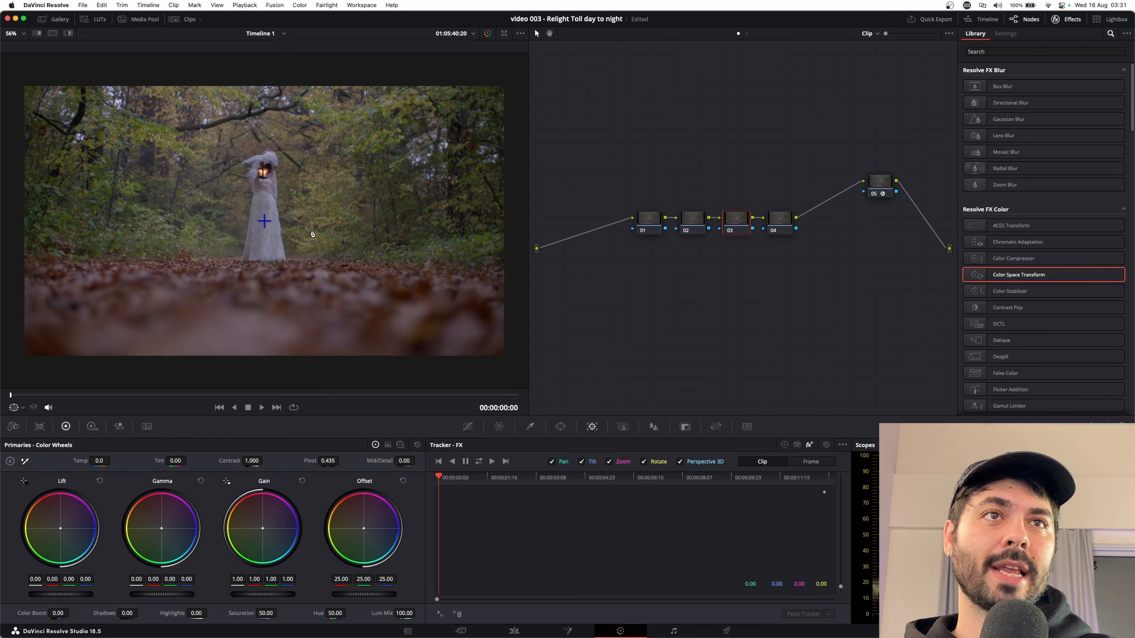
pyautogui.moveTo(264, 221); pyautogui.dragTo(263, 173)
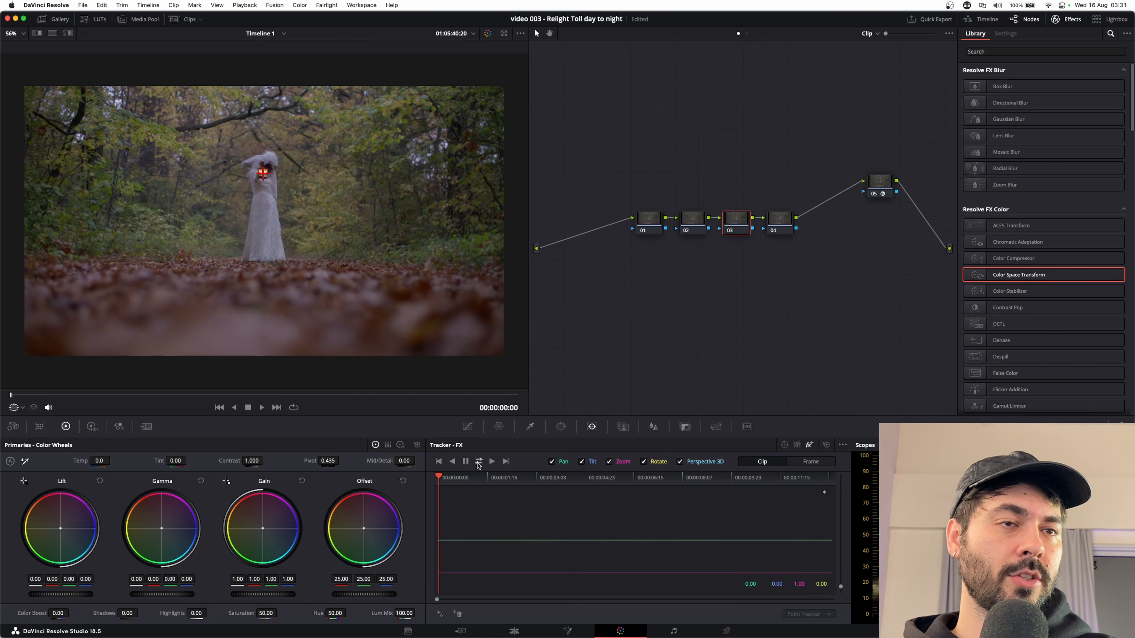
pyautogui.click(478, 462)
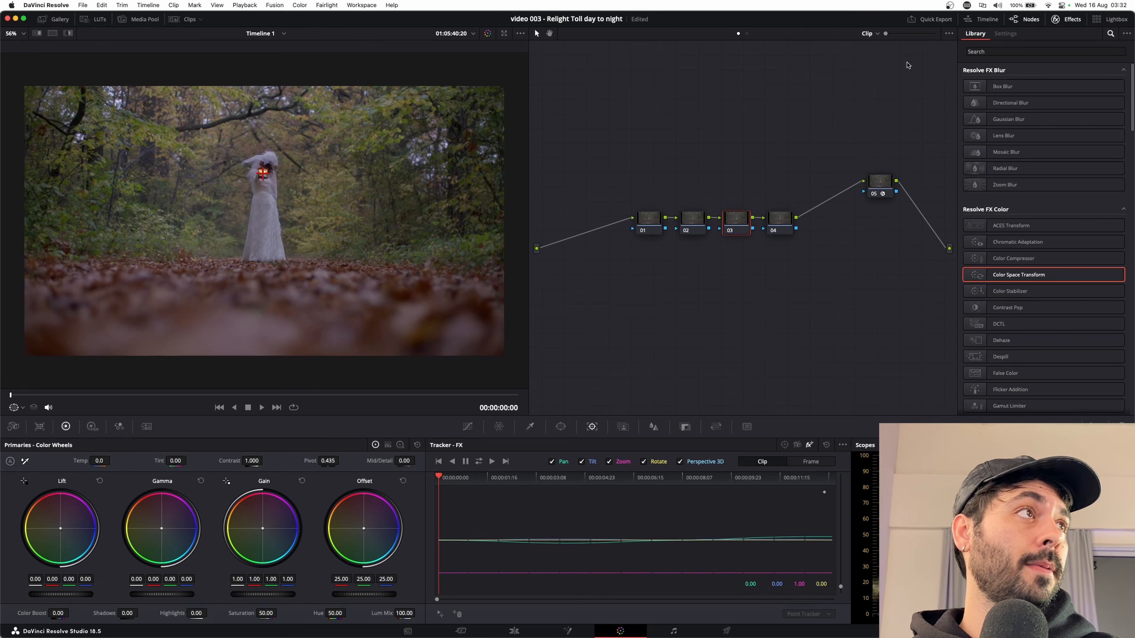
# Search the effects library for relight and apply the Relight effect to node 03.
pyautogui.click(978, 53)
pyautogui.write('relight')
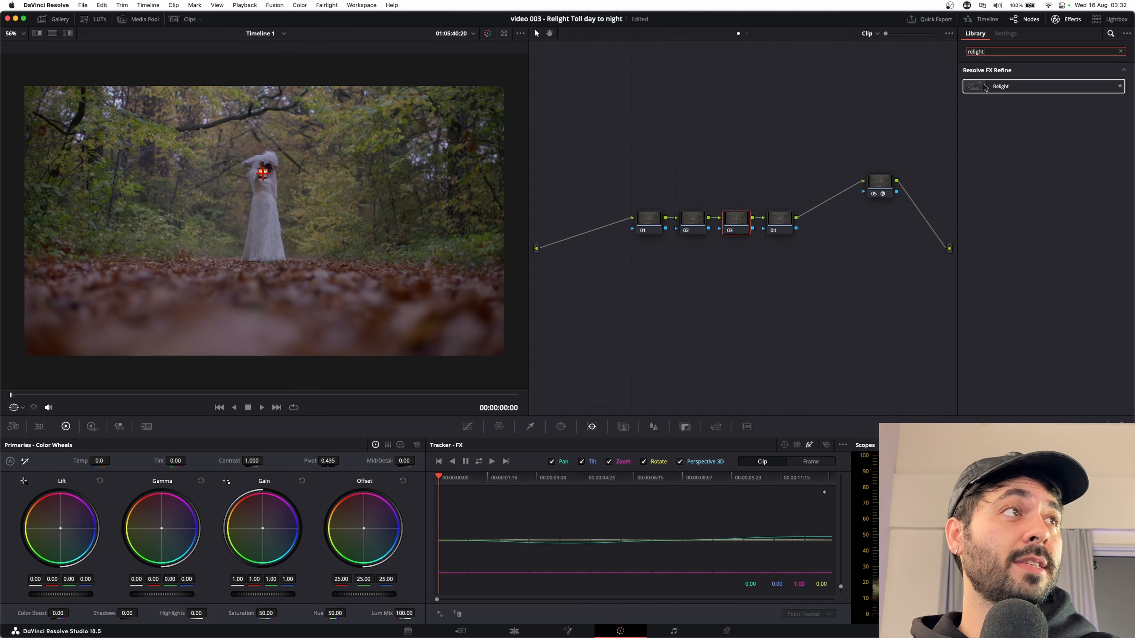
pyautogui.moveTo(985, 87); pyautogui.dragTo(732, 226)
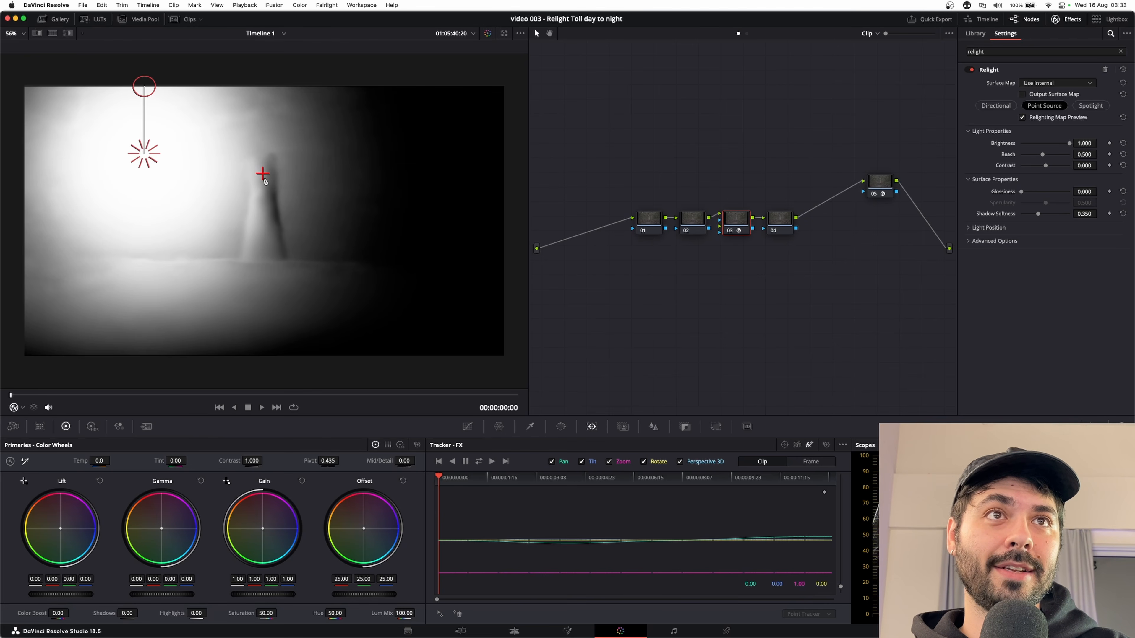
# Compare the image with the Relighting Map Preview off and on, and check the available viewer overlay modes.
pyautogui.click(1022, 118)
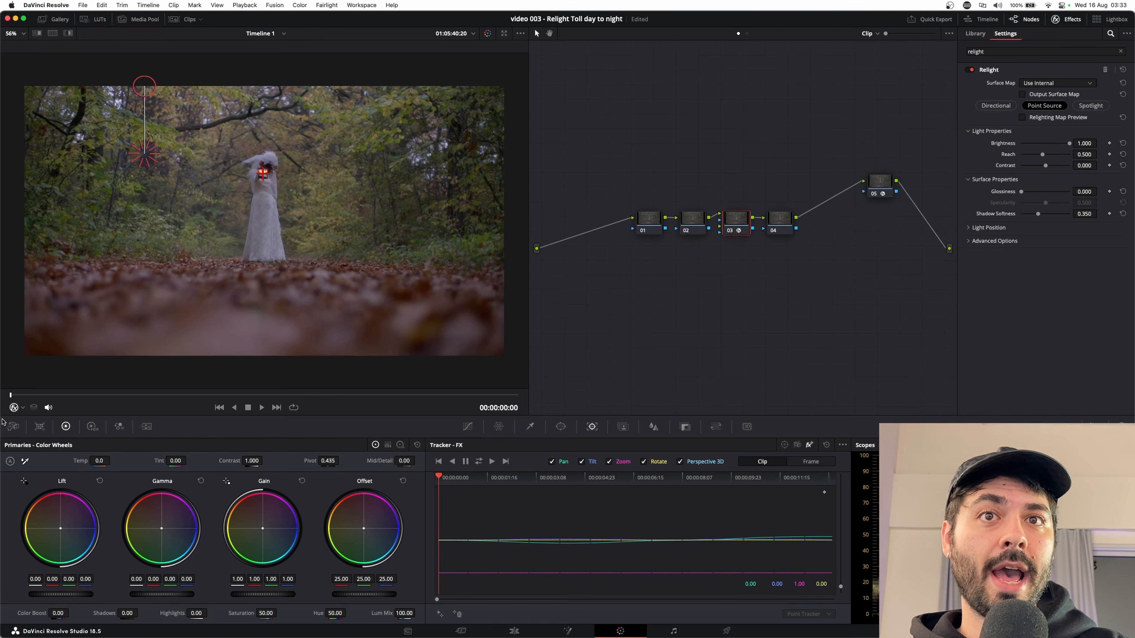
pyautogui.click(23, 408)
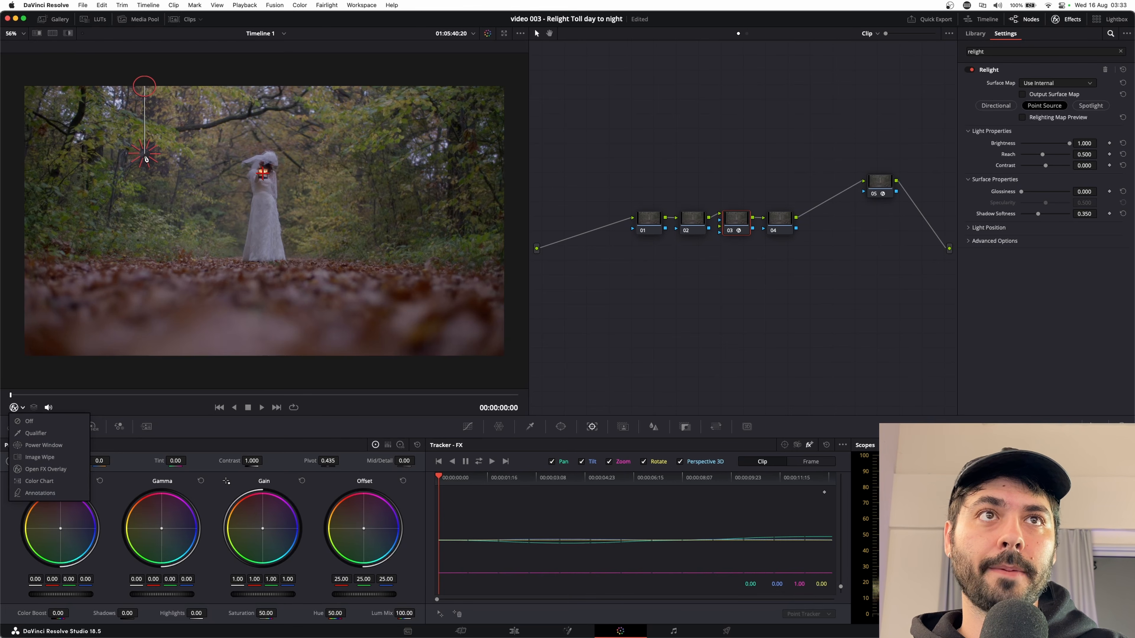
pyautogui.click(1023, 117)
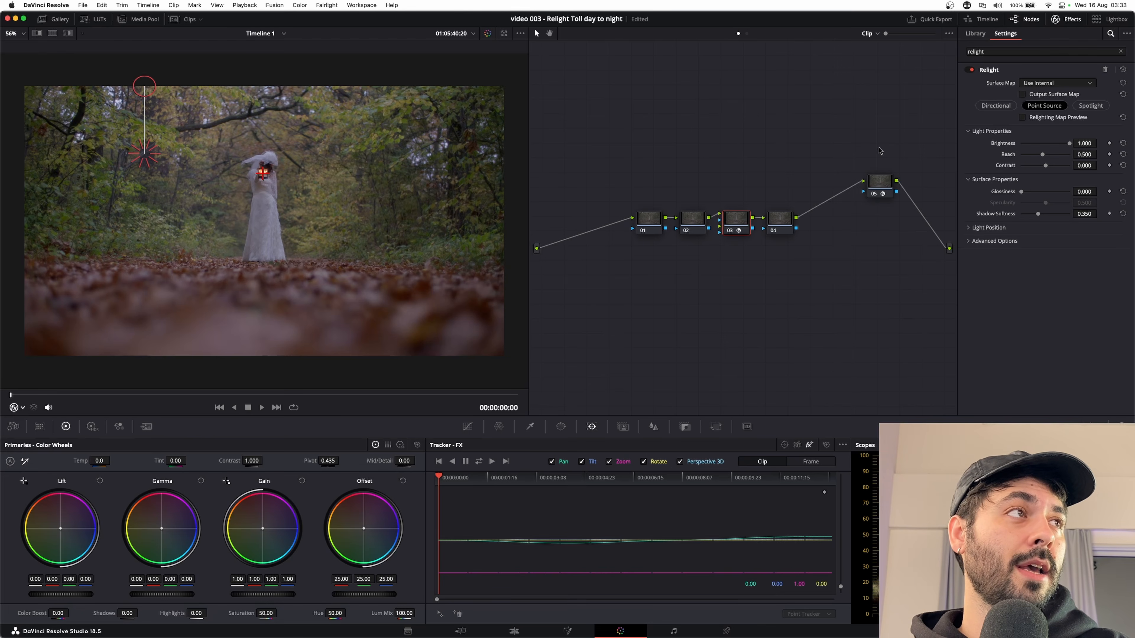
pyautogui.click(1022, 117)
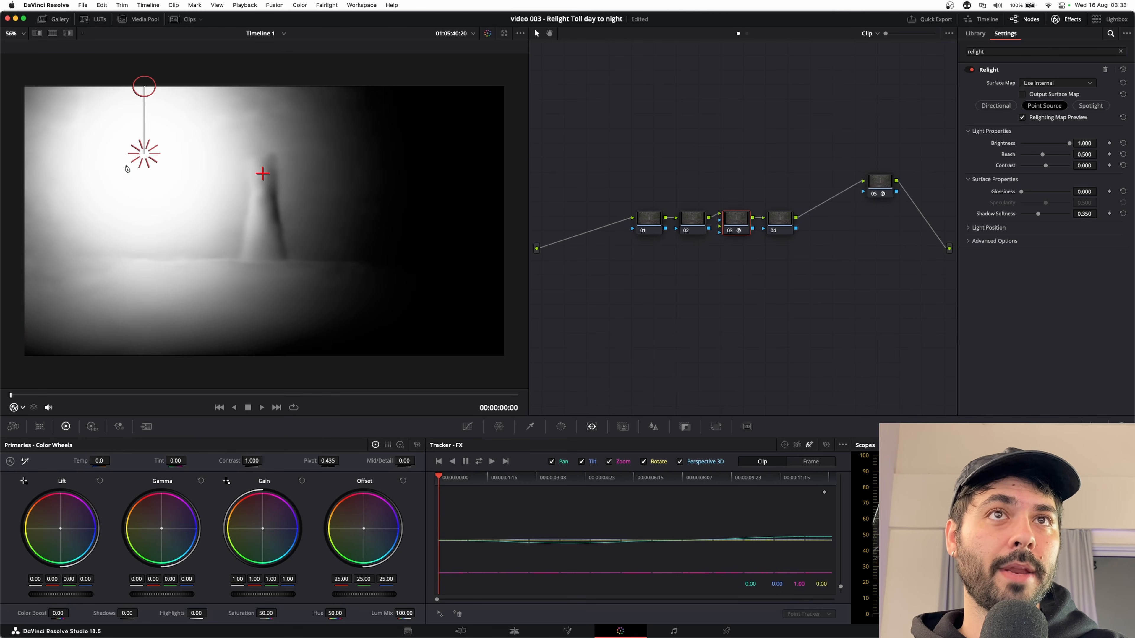
# Center the Relight point source on the lantern, bring its height handle close to the source, and turn off the map preview.
pyautogui.moveTo(146, 158); pyautogui.dragTo(406, 182)
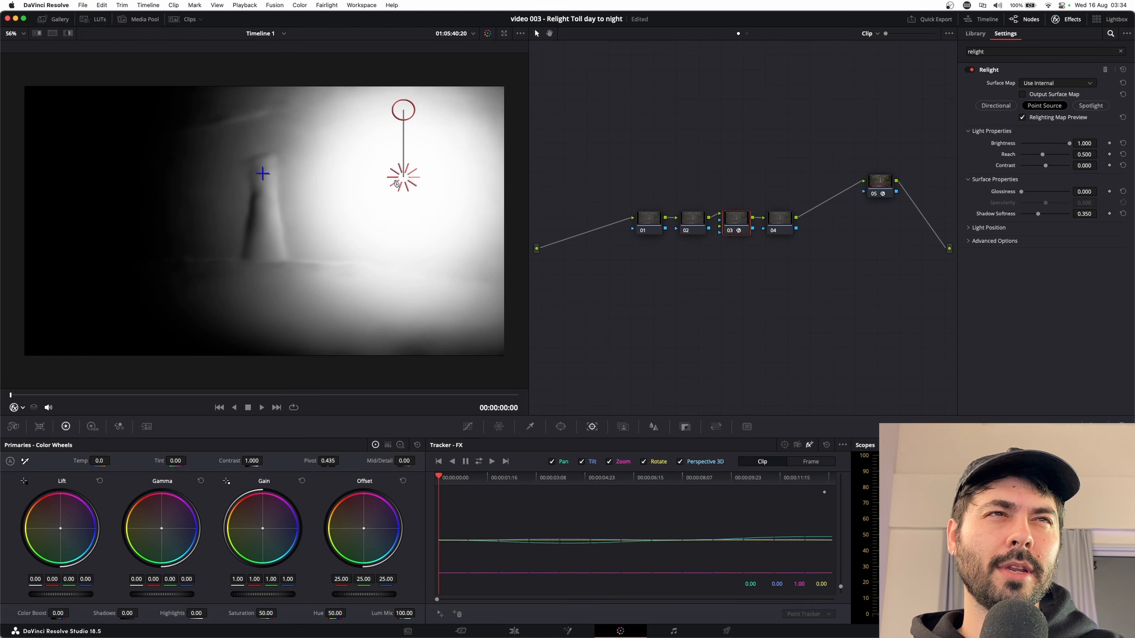
pyautogui.moveTo(402, 182); pyautogui.dragTo(263, 175)
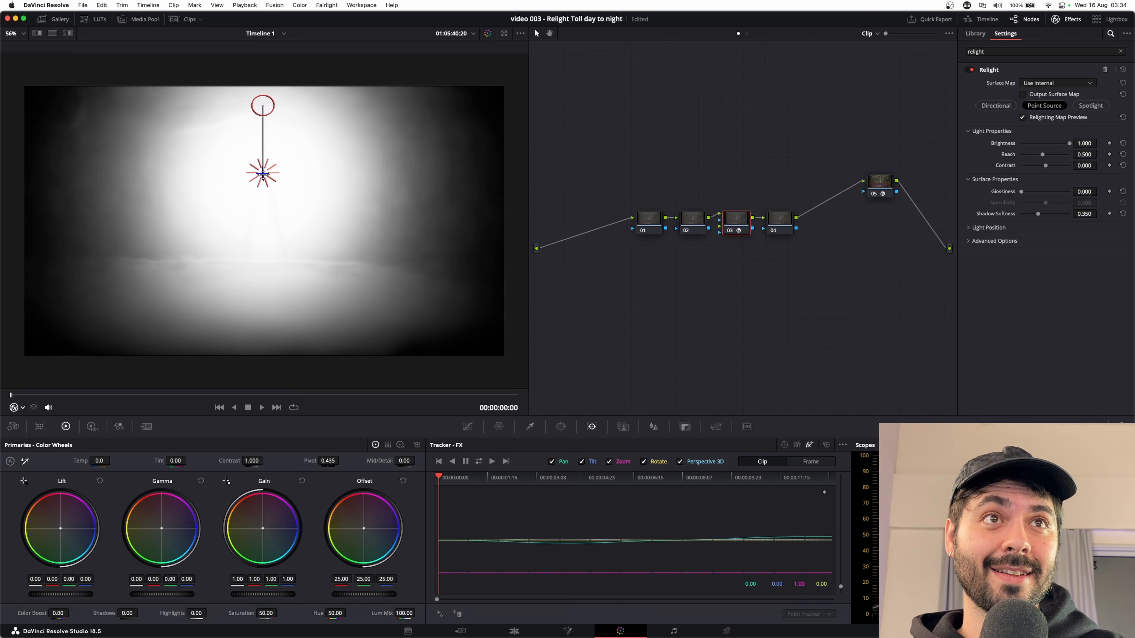
pyautogui.moveTo(268, 113); pyautogui.dragTo(261, 172)
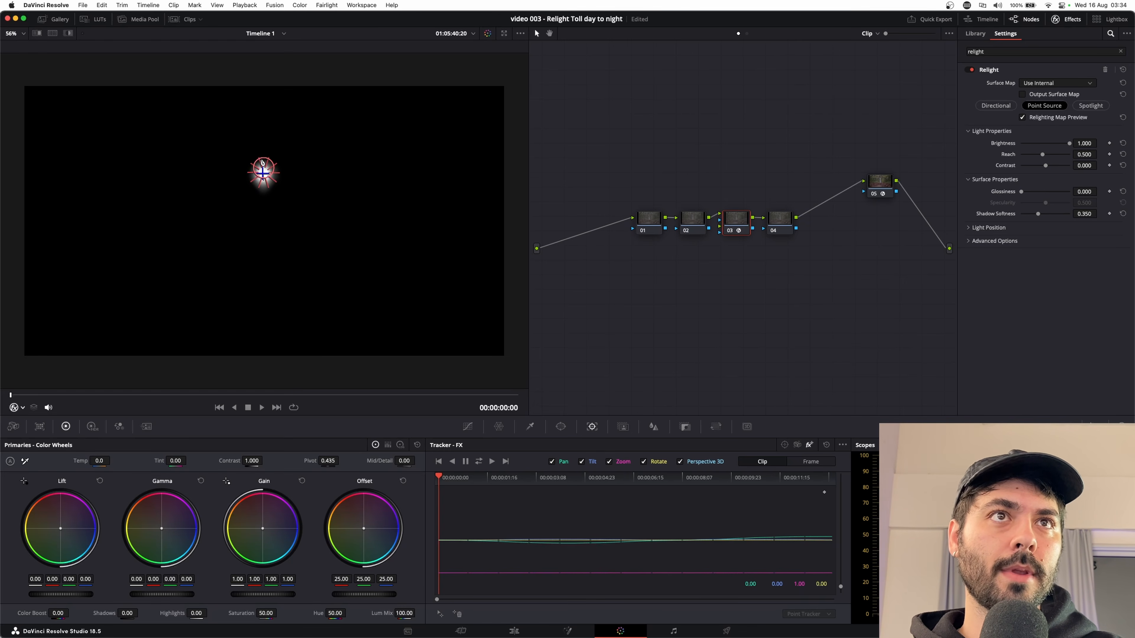
pyautogui.moveTo(262, 157)
pyautogui.mouseDown()
pyautogui.moveTo(263, 142)
pyautogui.moveTo(264, 158)
pyautogui.mouseUp()
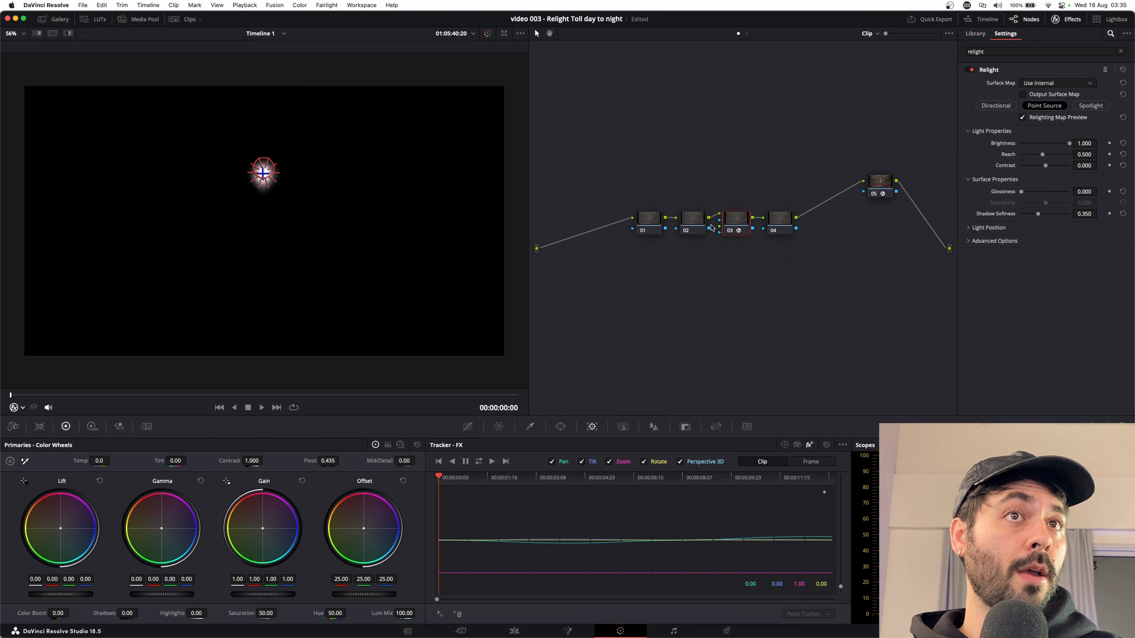
pyautogui.click(1022, 118)
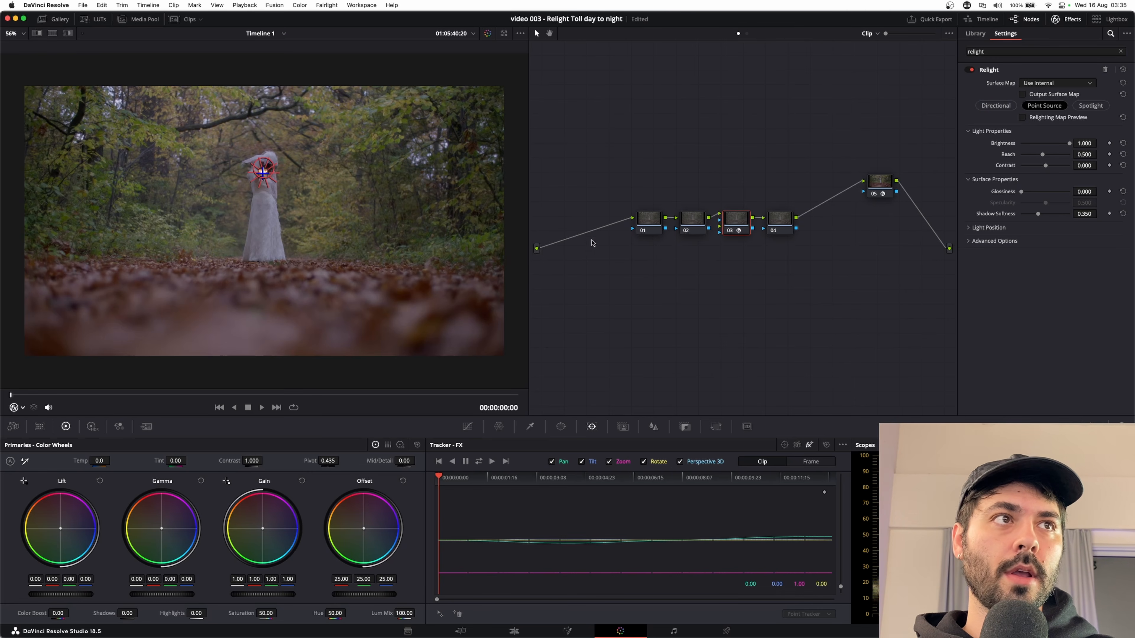
# On node 01, darken the shot with the custom curve by lowering the white point and moving the black point slightly inward, and save.
pyautogui.click(650, 225)
pyautogui.click(468, 427)
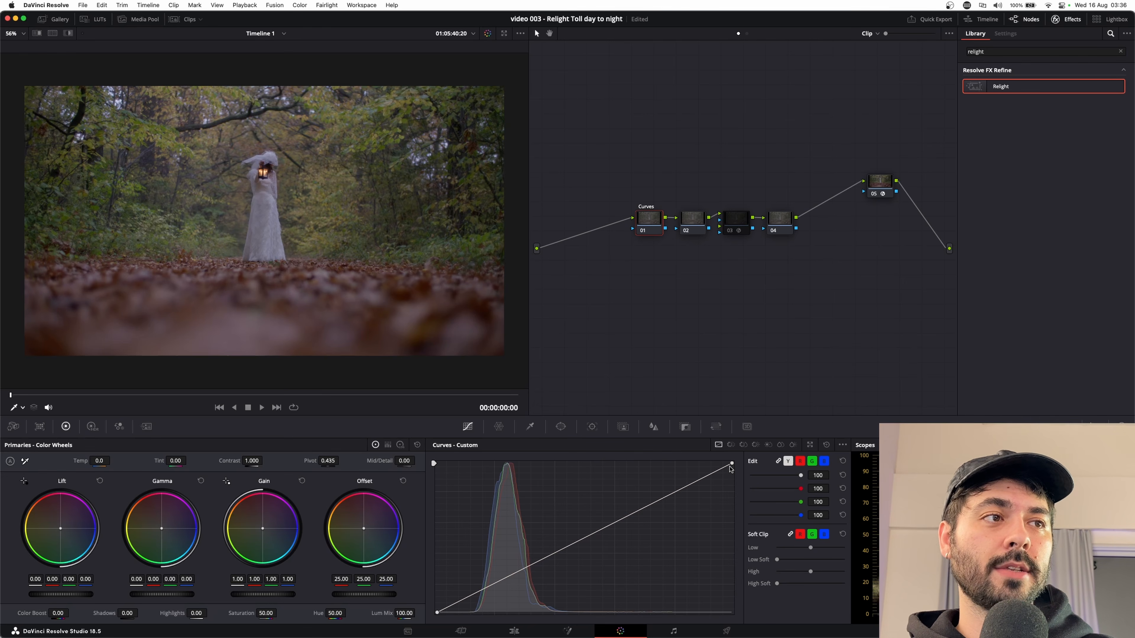
pyautogui.moveTo(731, 465); pyautogui.dragTo(736, 504)
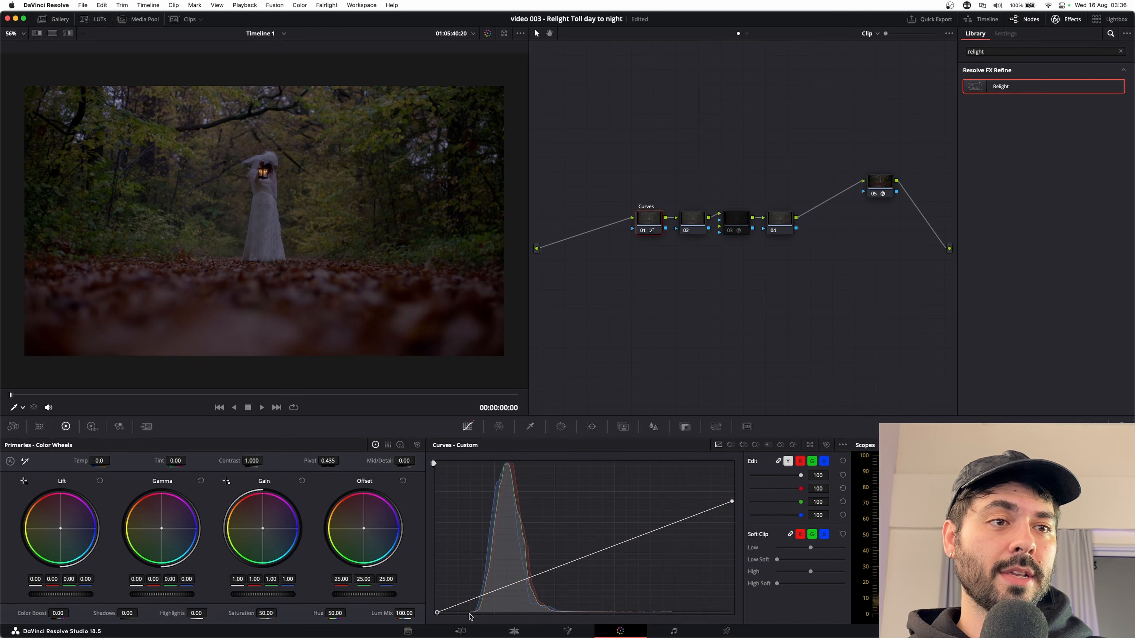
pyautogui.moveTo(438, 614); pyautogui.dragTo(443, 617)
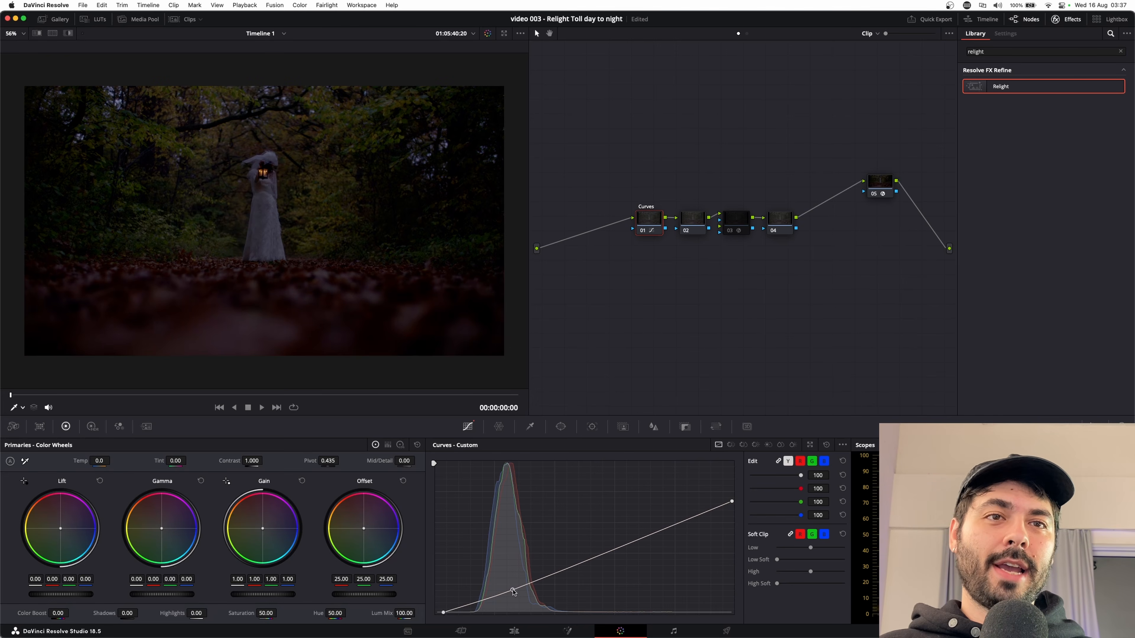
pyautogui.press('super+s')
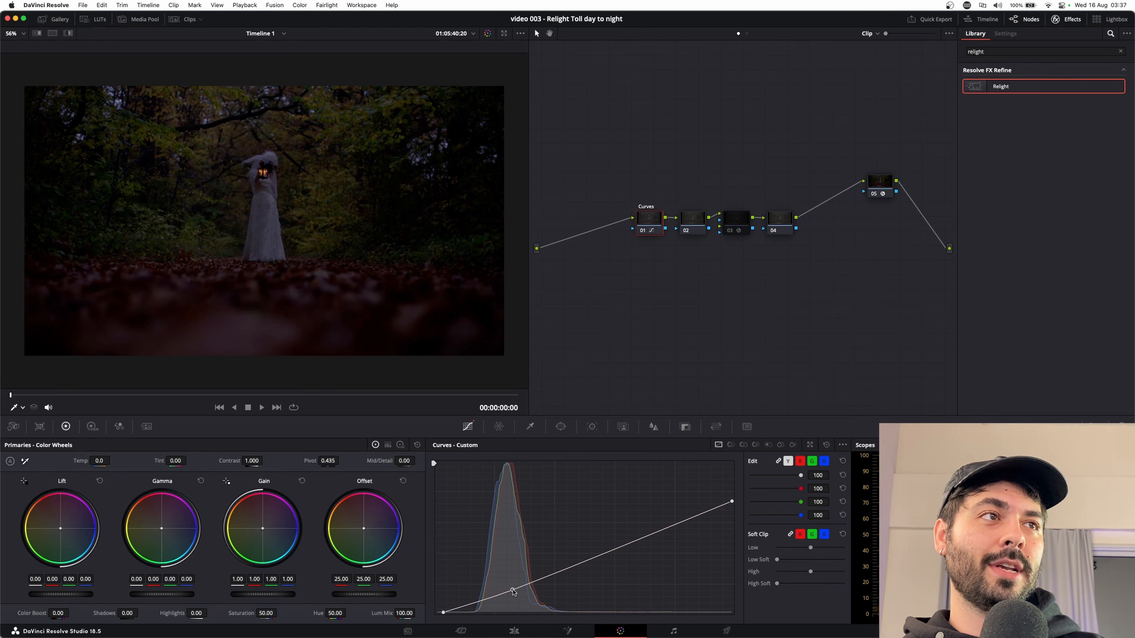
# Label node 03 as Relight.
pyautogui.click(737, 226)
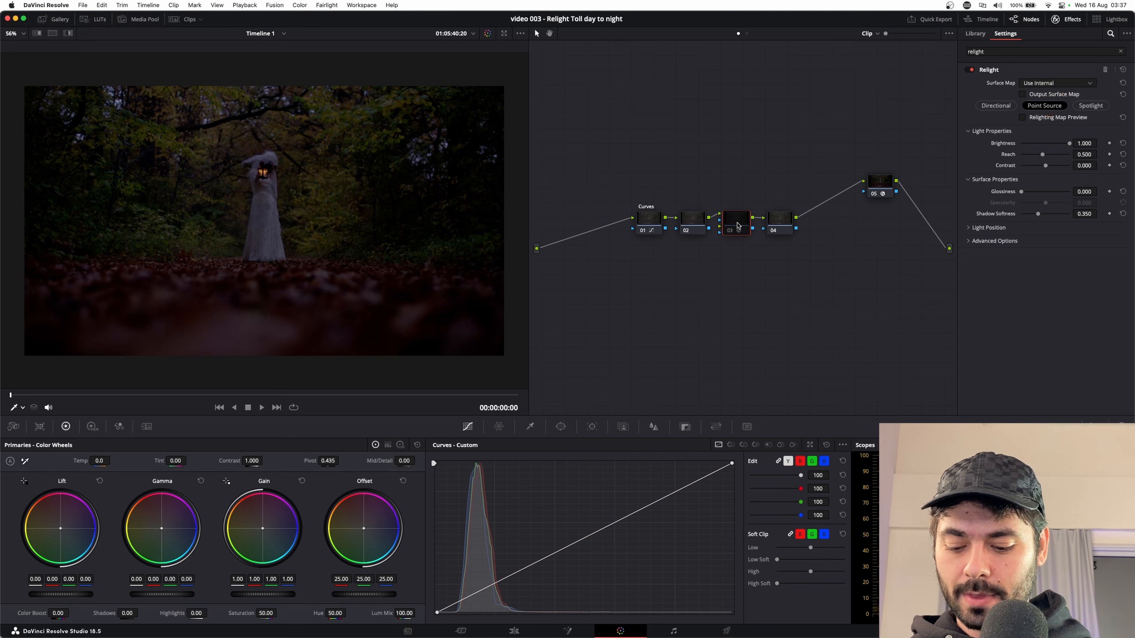
pyautogui.write('Relight')
pyautogui.press('Return')
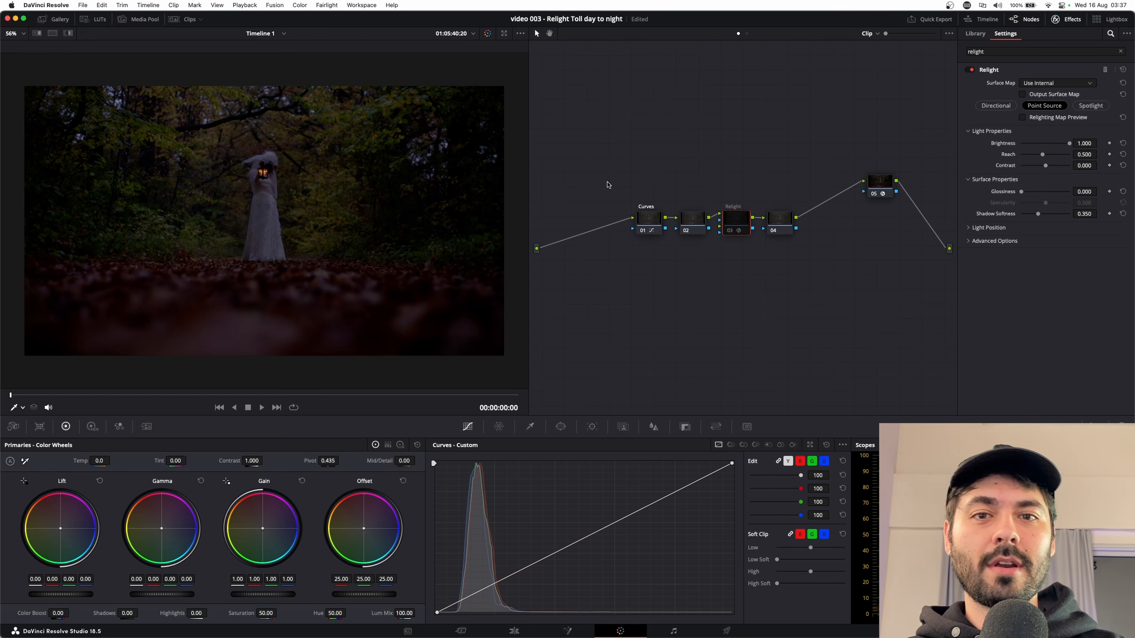
# On node 02, fine-tune the color balance with slight shifts of the Gamma and Lift color wheels.
pyautogui.click(657, 220)
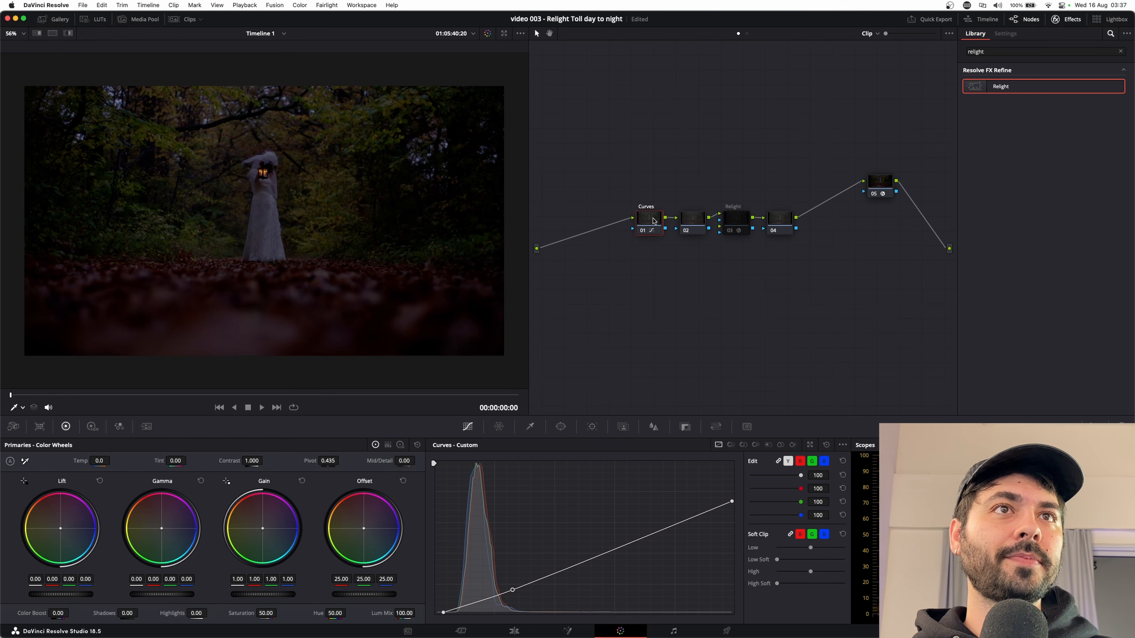
pyautogui.click(689, 221)
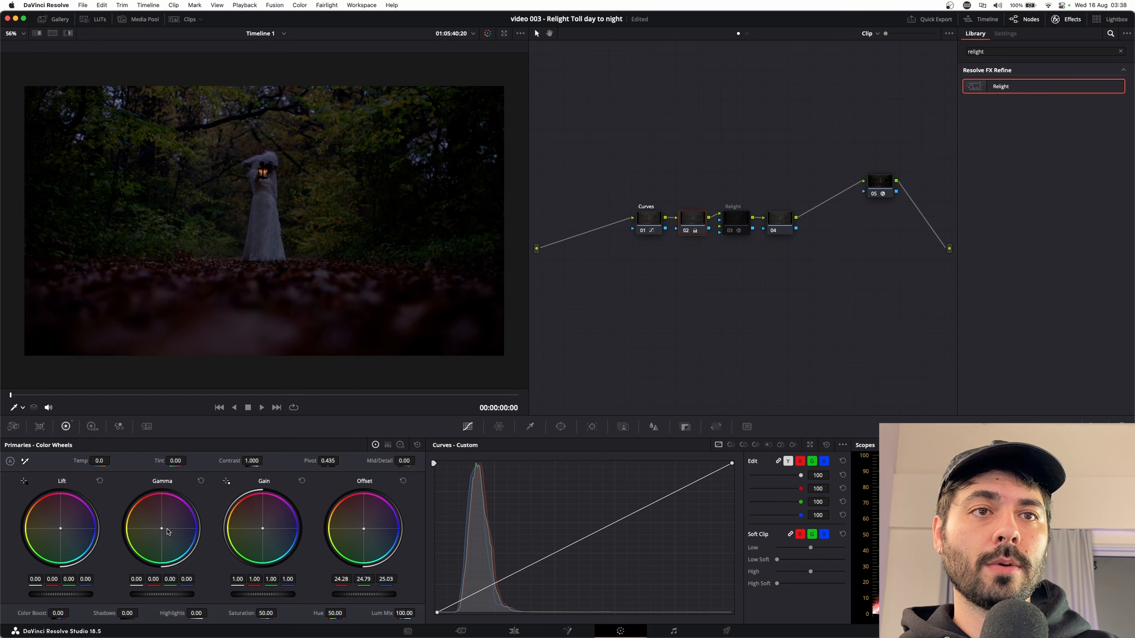
pyautogui.moveTo(163, 532); pyautogui.dragTo(163, 533)
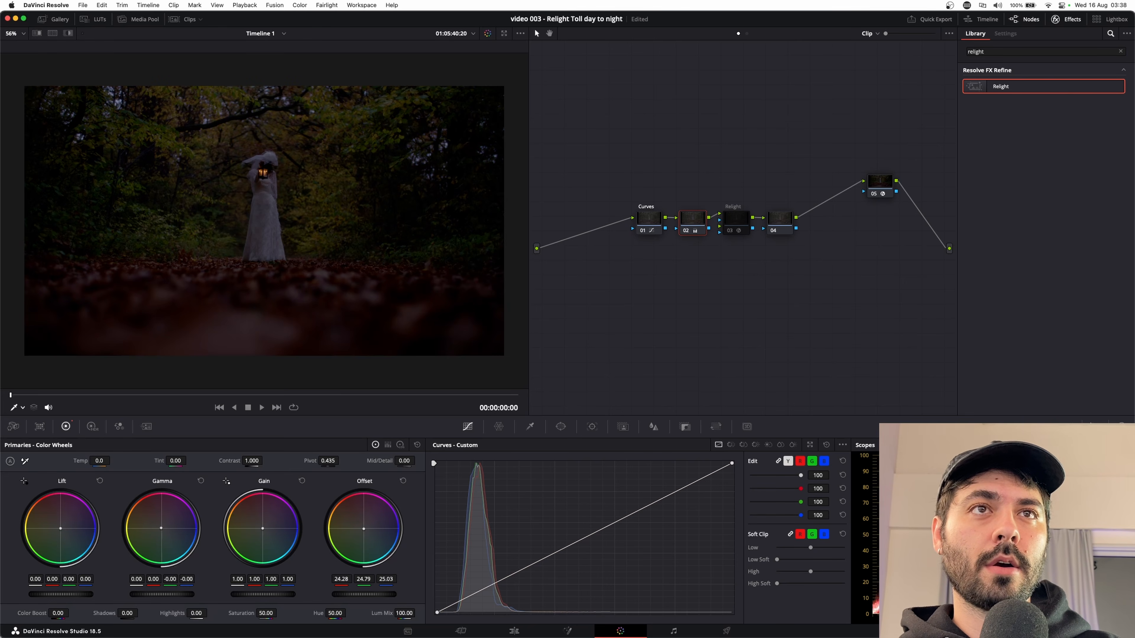
pyautogui.moveTo(61, 529); pyautogui.dragTo(60, 529)
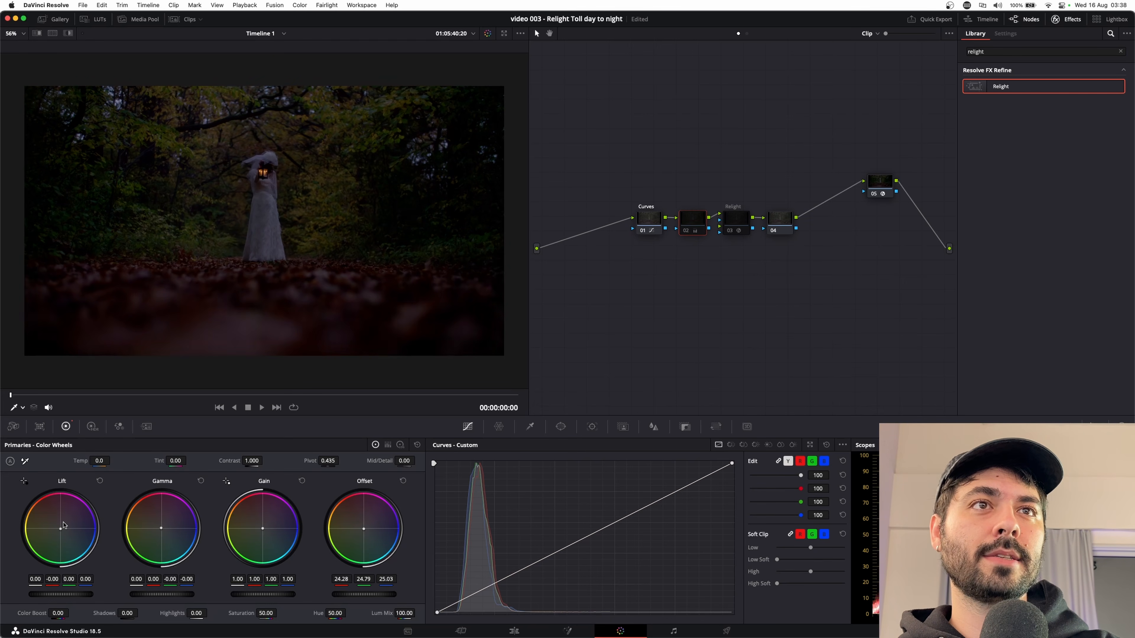
# Inspect the darkened woman and lantern up close and play the clip to review the grade.
pyautogui.press('super+equal')
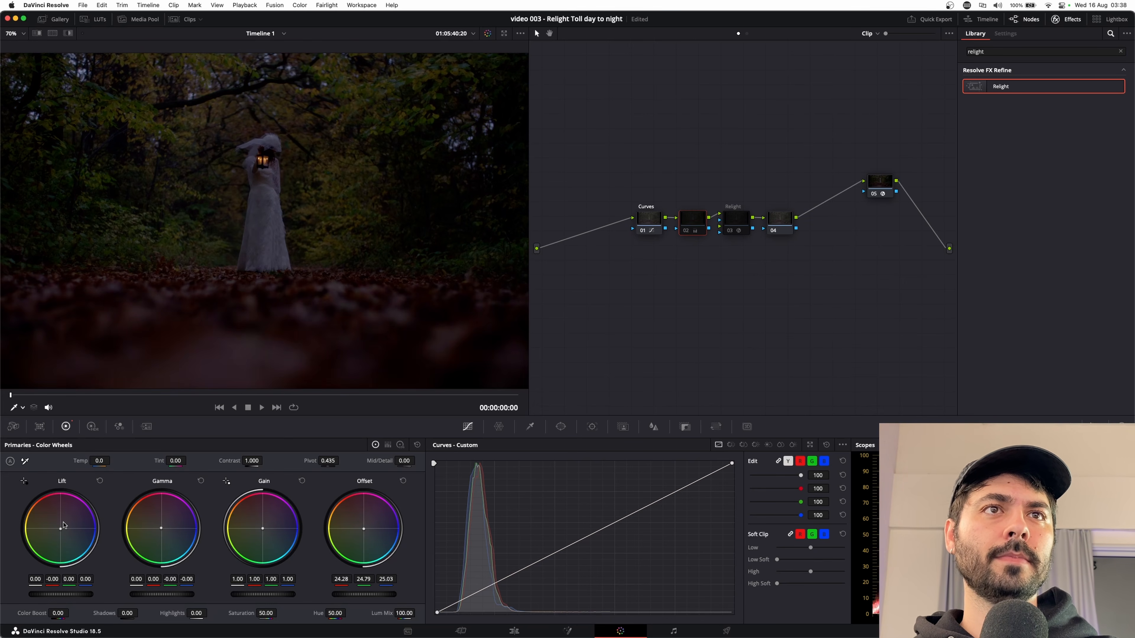
pyautogui.press('super+minus')
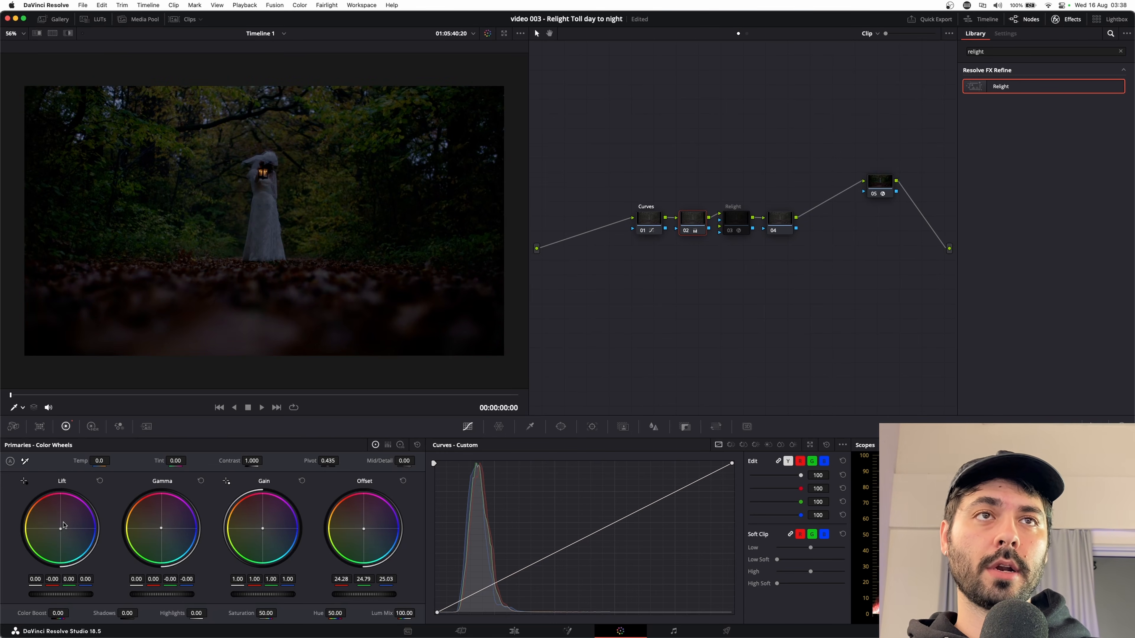
pyautogui.press('space')
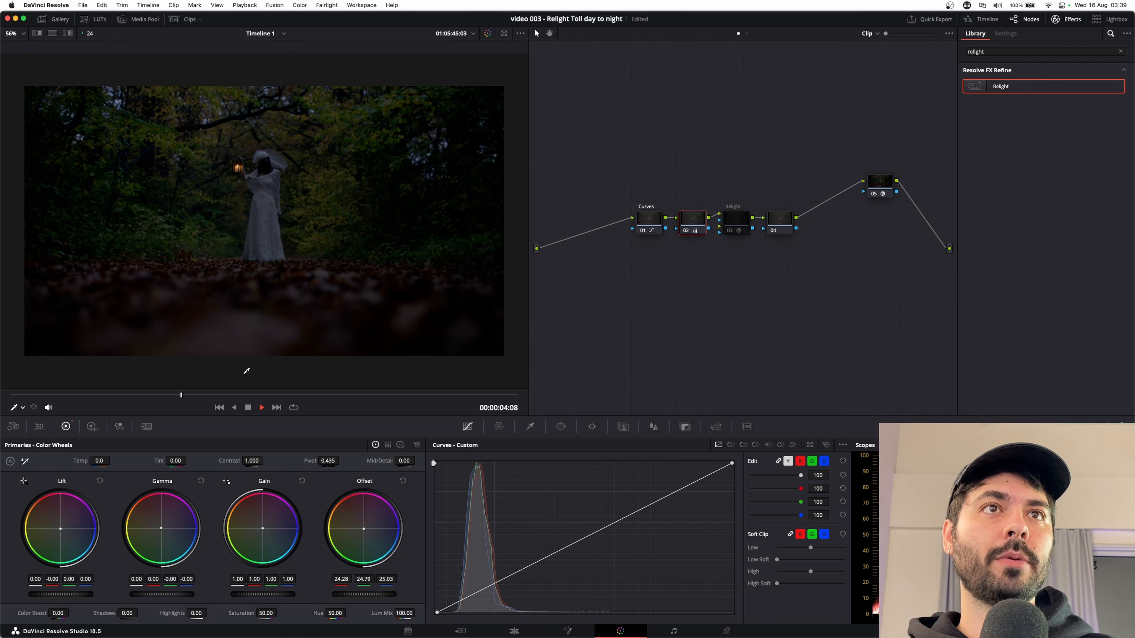
# At 00:00:07:22, enable the Relight node, raise its Gain to 2.02 and warm the Gain toward orange with red 1.15, green 0.97, blue 0.82.
pyautogui.press('space')
pyautogui.press('Home')
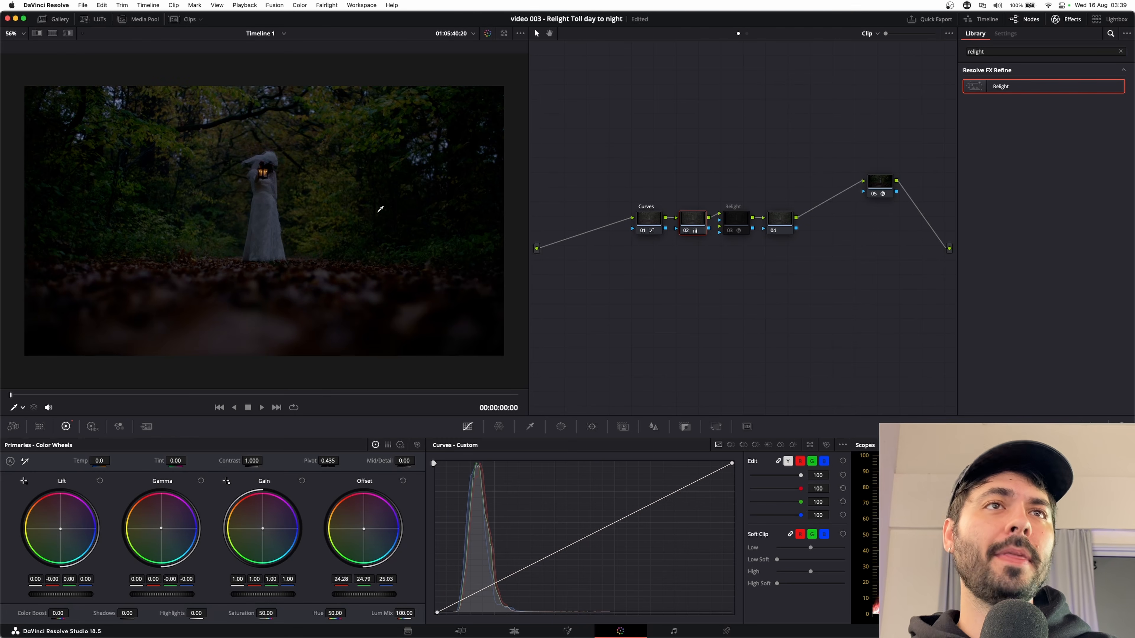
pyautogui.moveTo(280, 395); pyautogui.dragTo(324, 394)
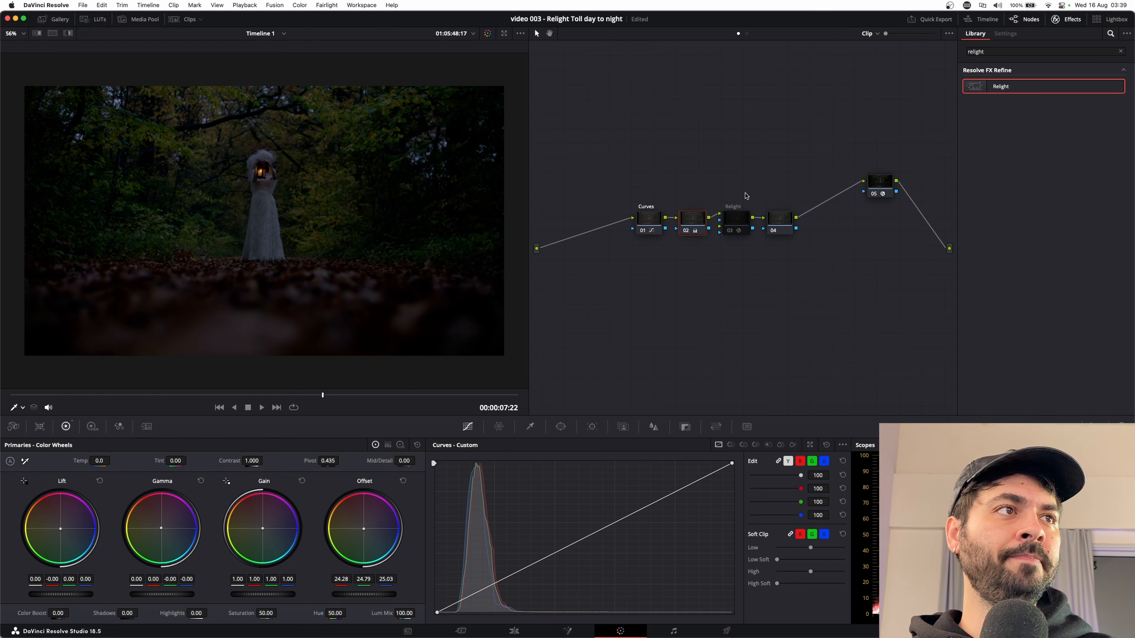
pyautogui.click(744, 226)
pyautogui.moveTo(238, 578); pyautogui.dragTo(237, 581)
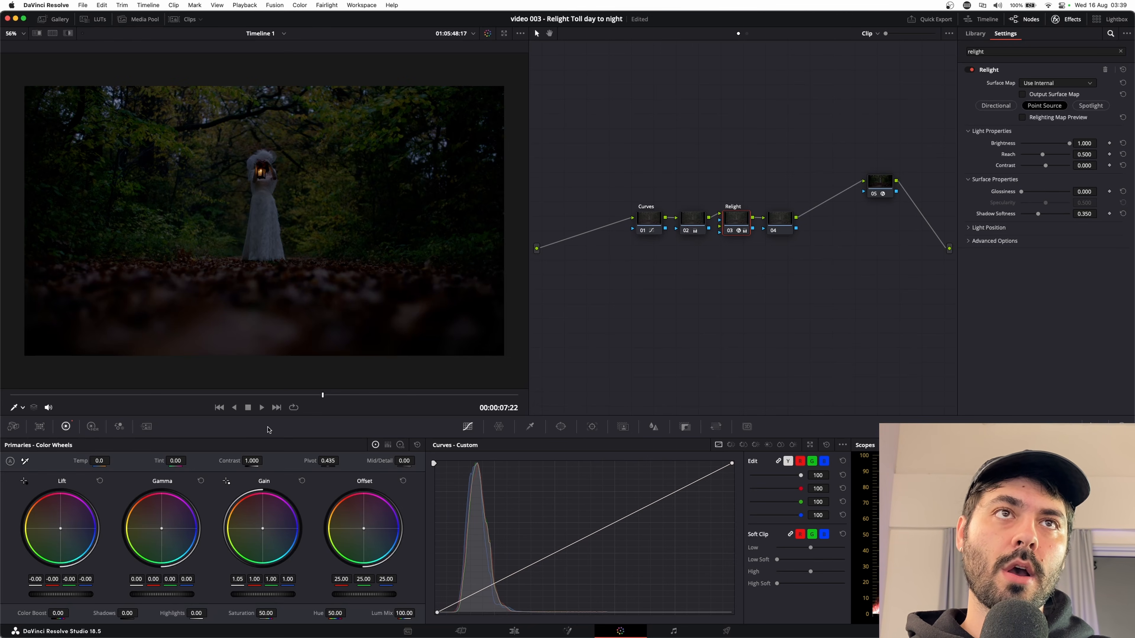
pyautogui.moveTo(238, 579); pyautogui.dragTo(265, 579)
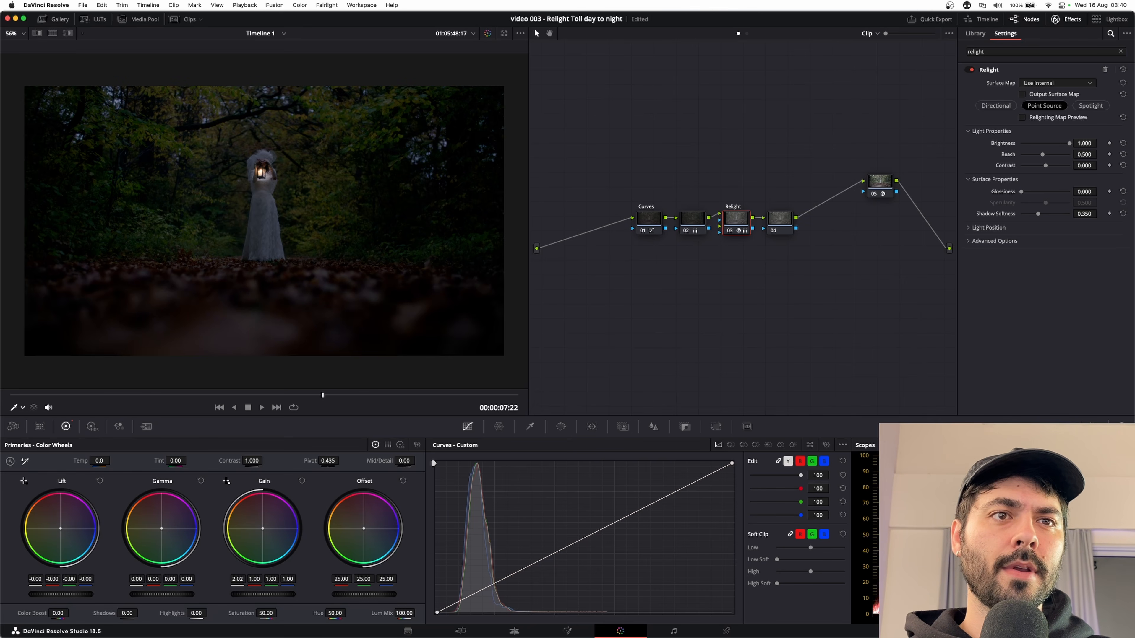
pyautogui.moveTo(264, 532); pyautogui.dragTo(262, 529)
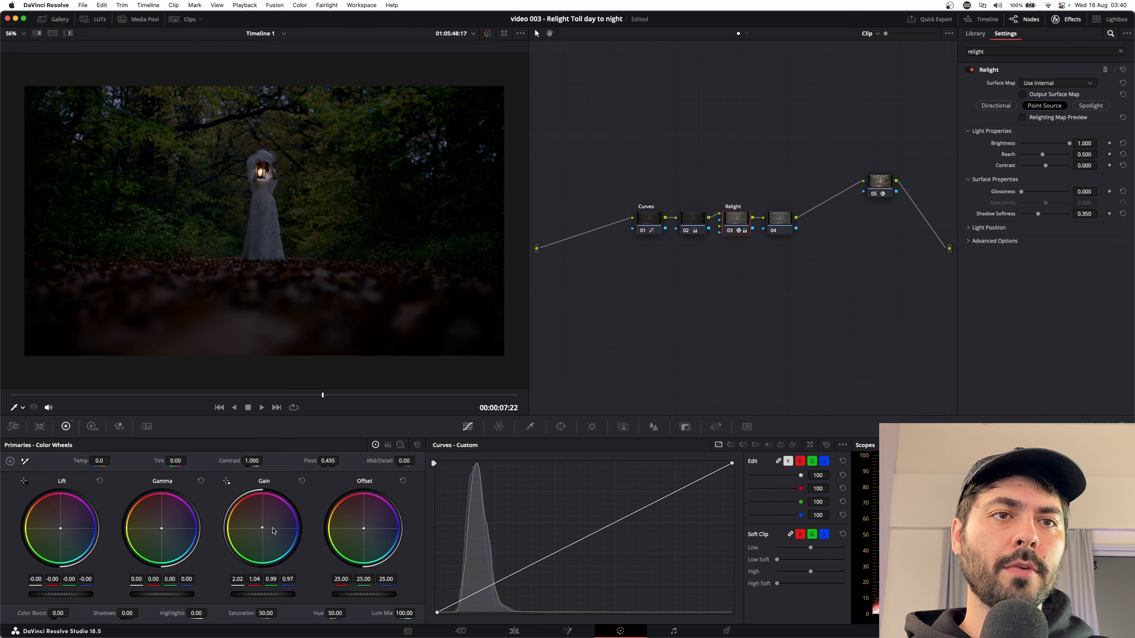
pyautogui.moveTo(261, 528); pyautogui.dragTo(261, 527)
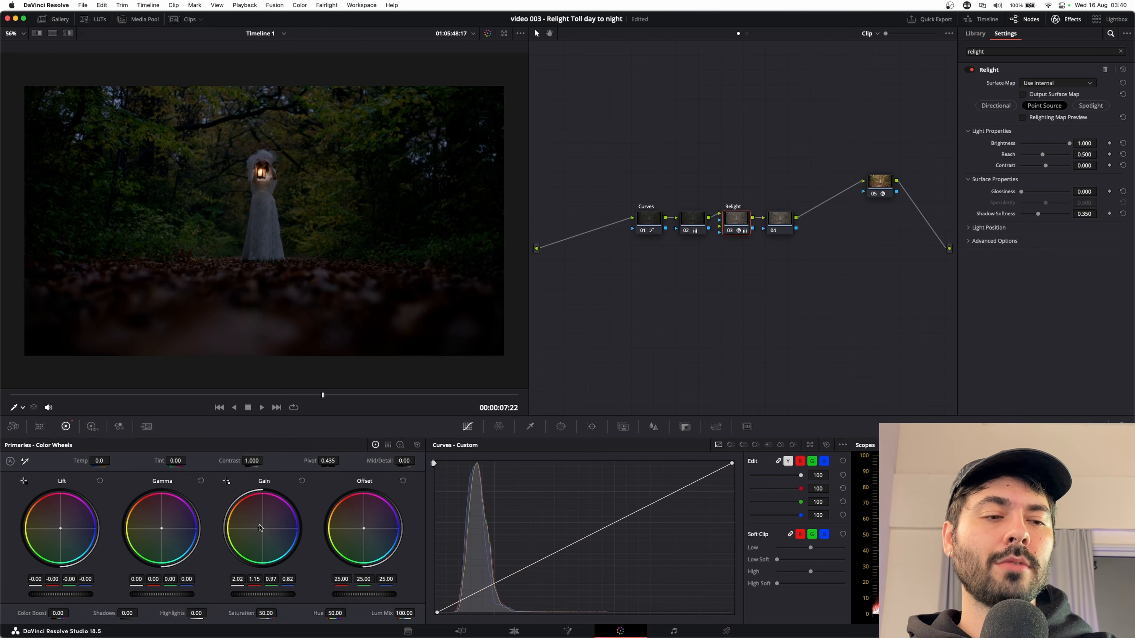
# Compare the shot with and without the Relight node, and reduce the light's Reach to 0.265.
pyautogui.press('super+d')
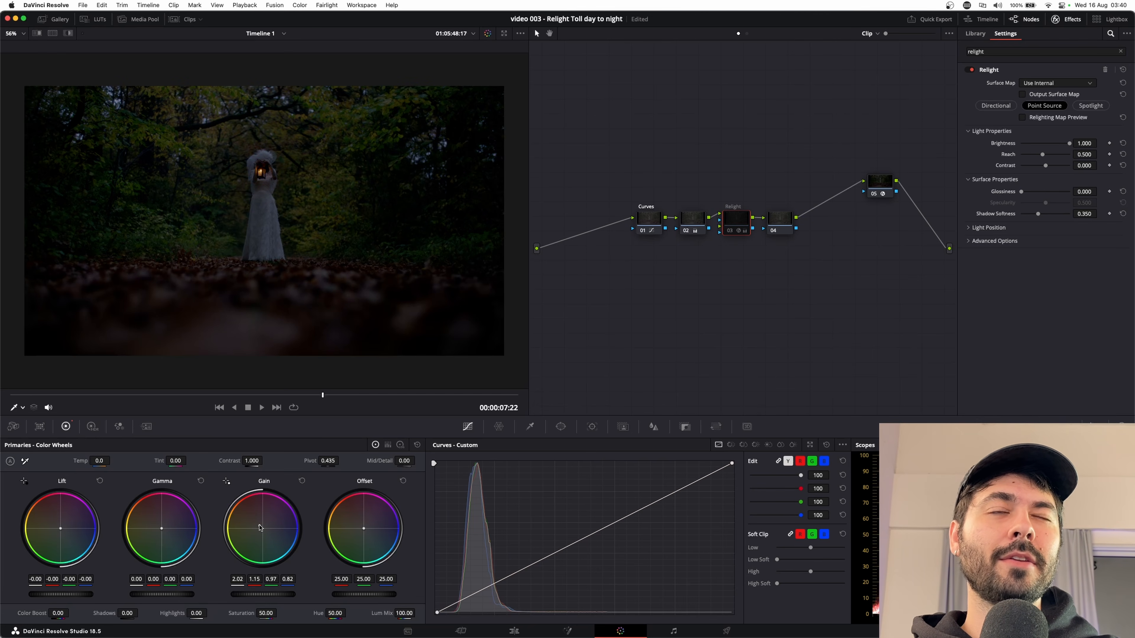
pyautogui.press('super+d')
pyautogui.press('super+d')
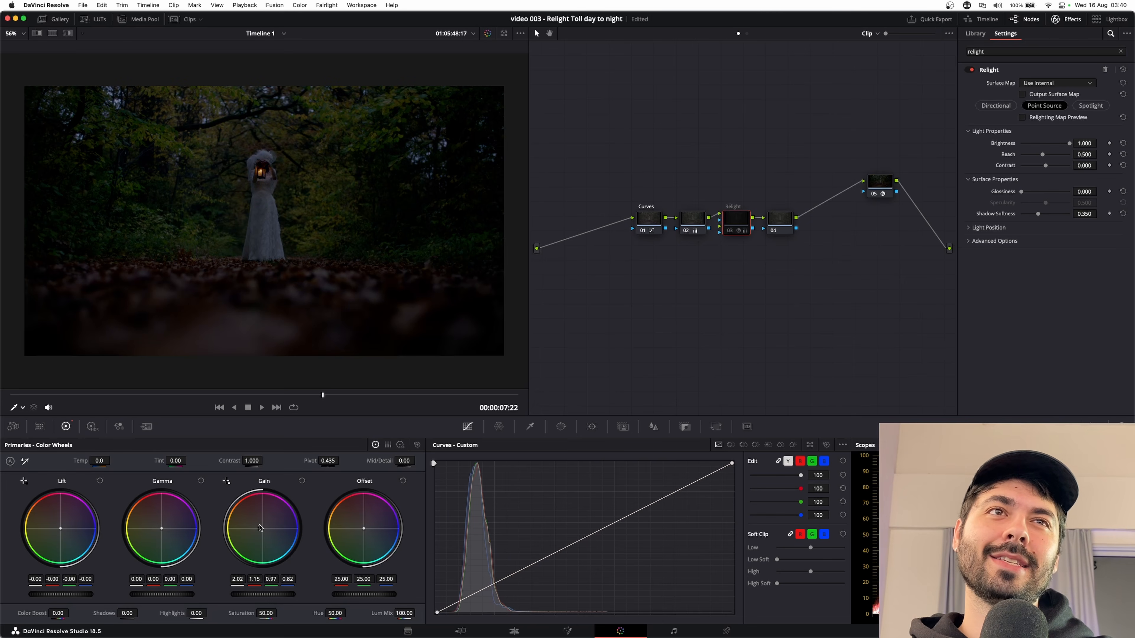
pyautogui.press('super+d')
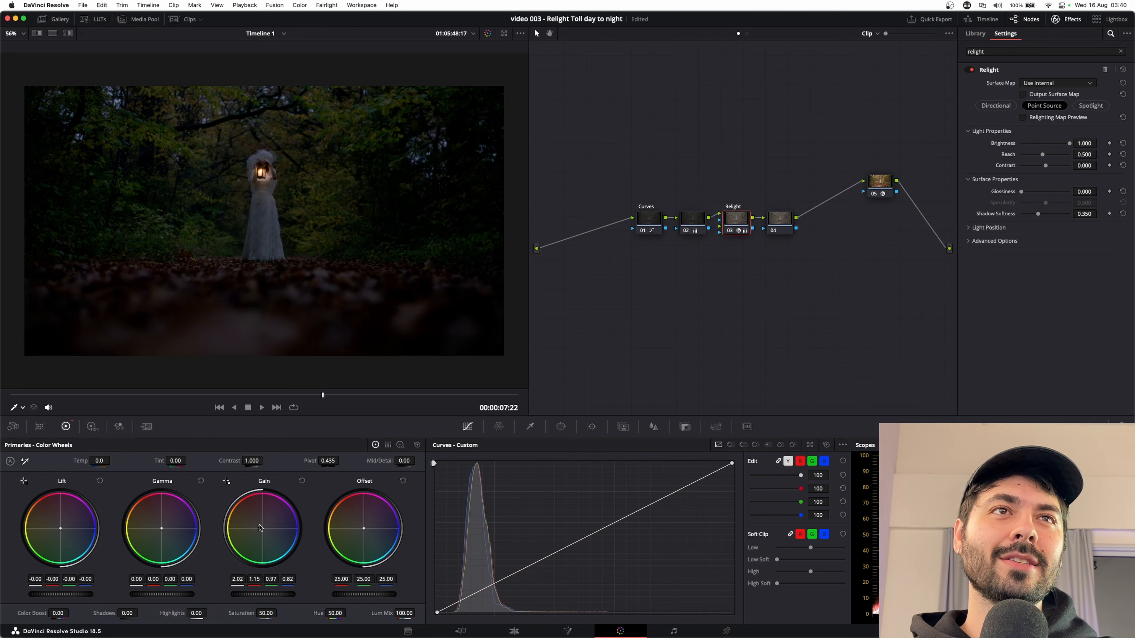
pyautogui.press('super+d')
pyautogui.press('super+d')
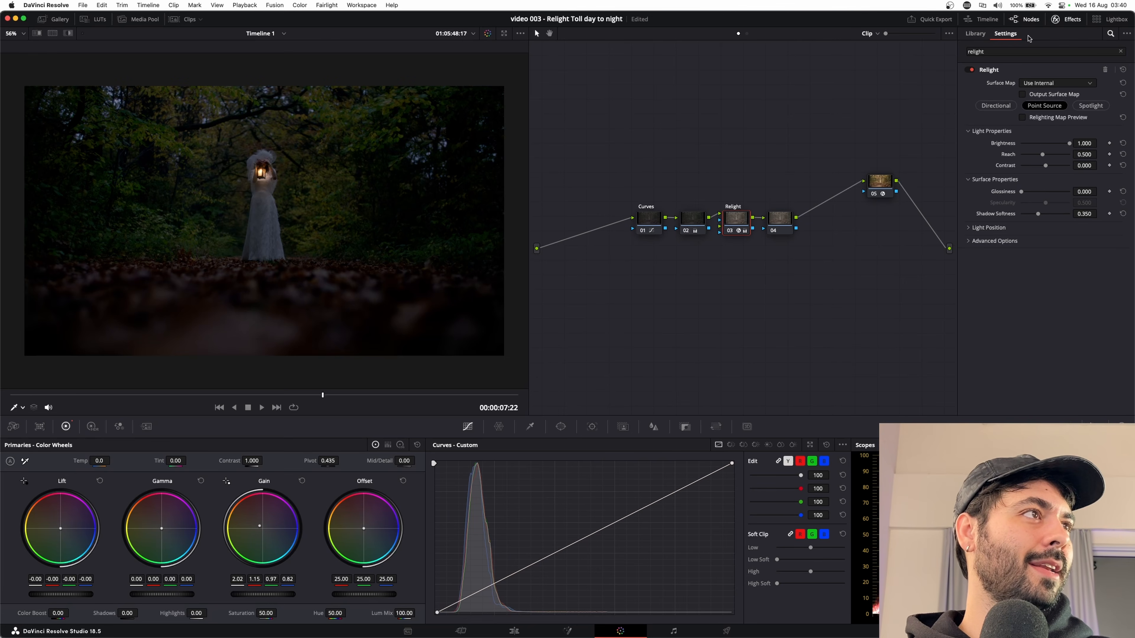
pyautogui.moveTo(1041, 157); pyautogui.dragTo(1008, 154)
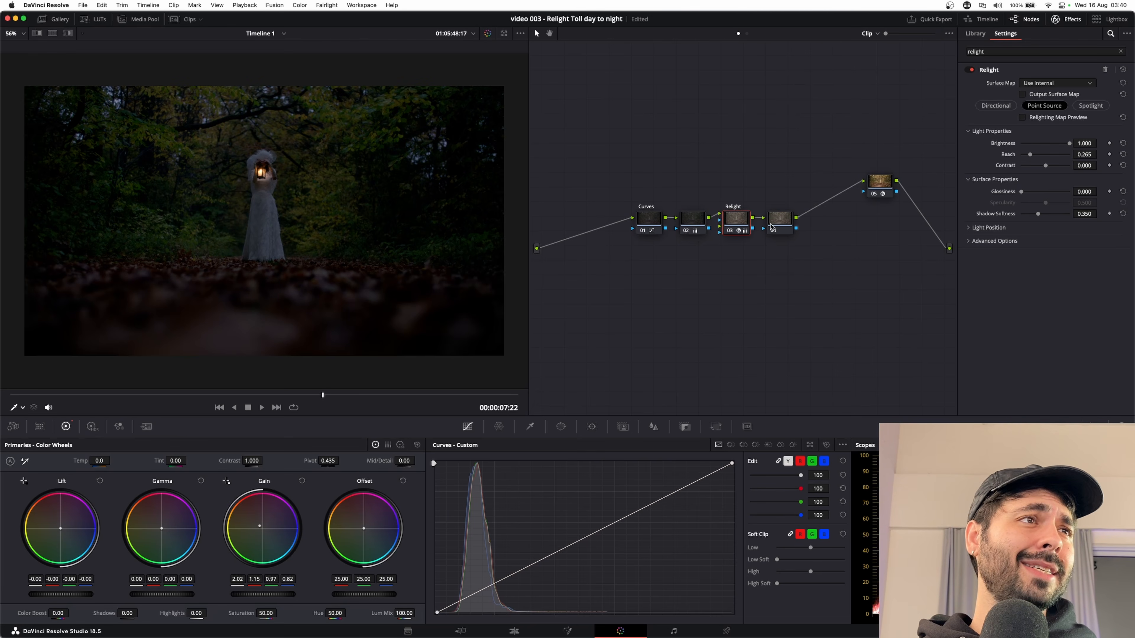
# On node 04, darken the frame edges with an inverted circular window around the woman, Size 67.44, Aspect 70.95, Soft 1 9.00, and Gain 0.59.
pyautogui.click(772, 227)
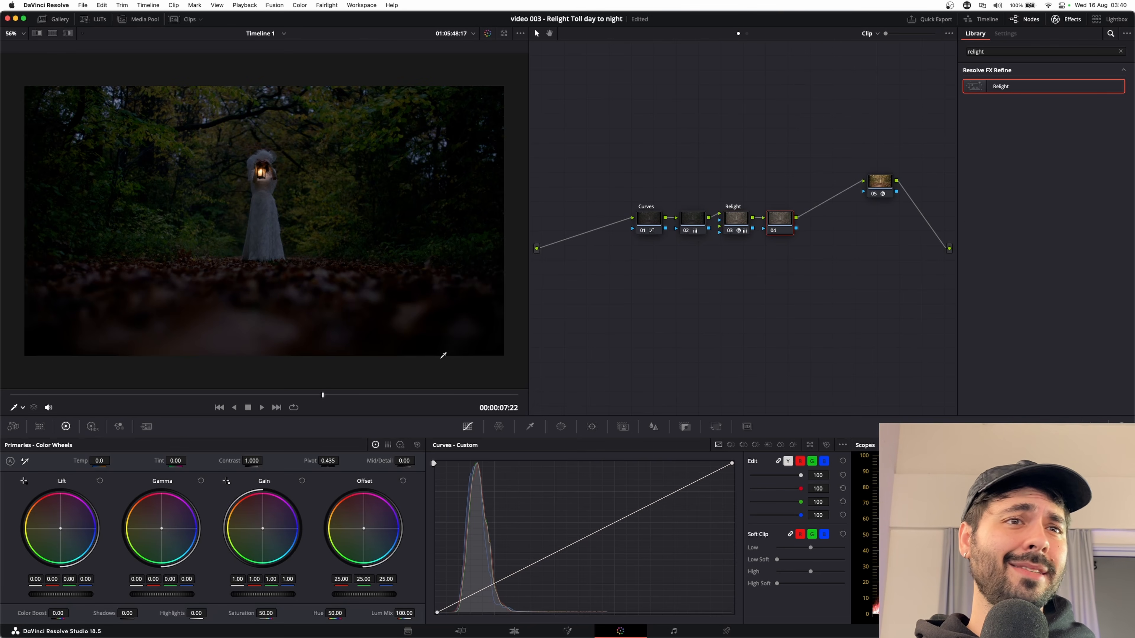
pyautogui.click(564, 427)
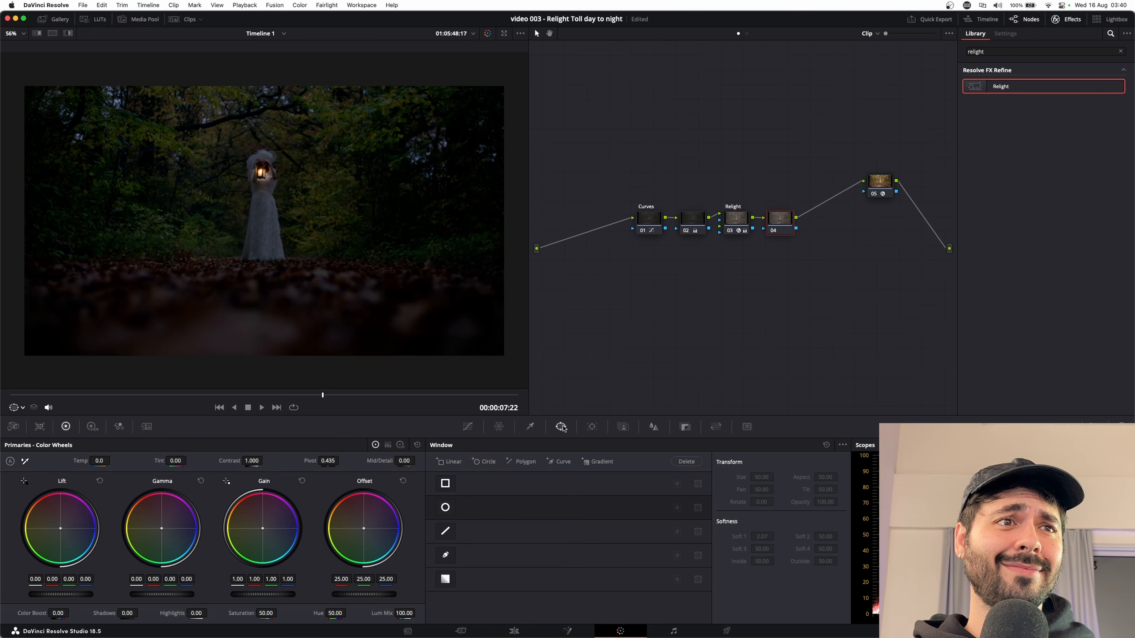
pyautogui.click(484, 462)
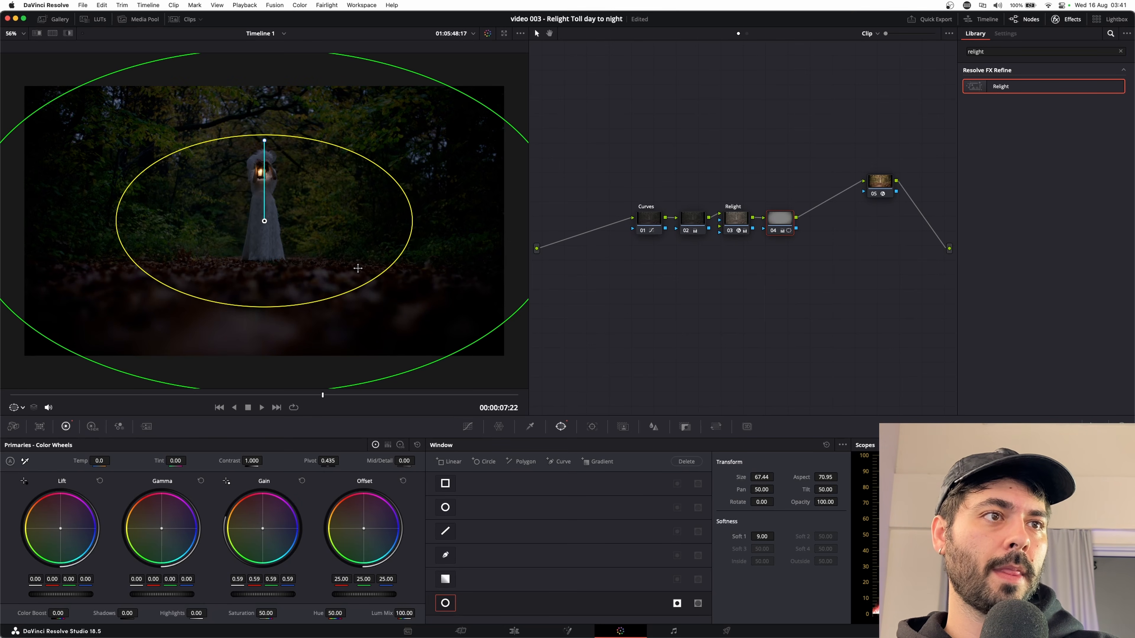
# Check node 04's vignette by switching its circular window and the inversion off and on, and open the viewer's on-screen overlay options.
pyautogui.click(445, 603)
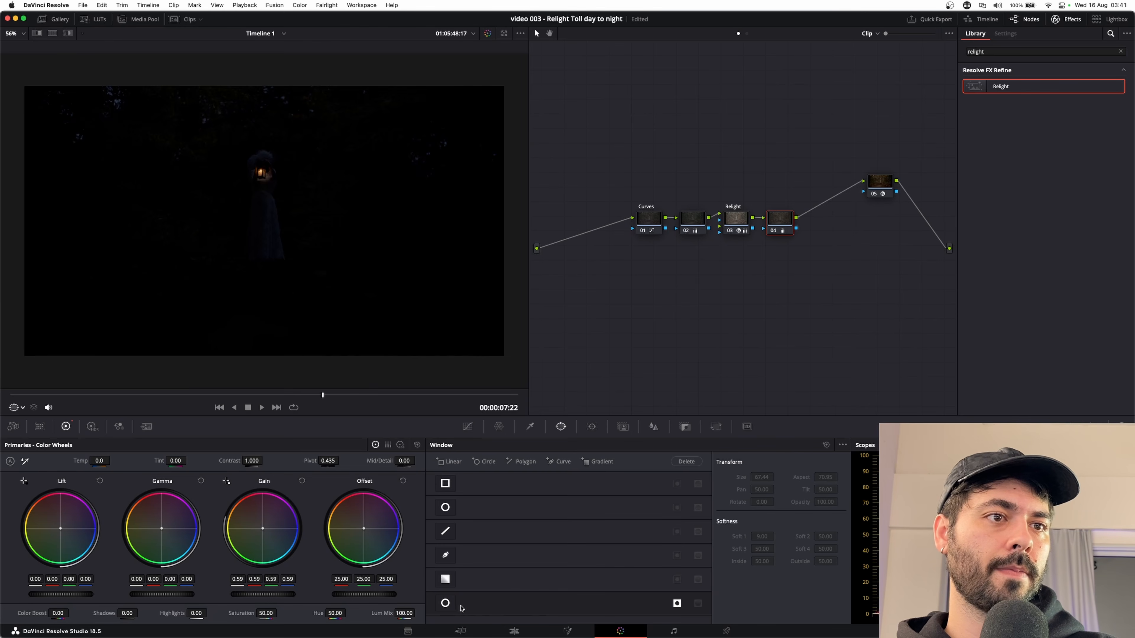
pyautogui.click(446, 604)
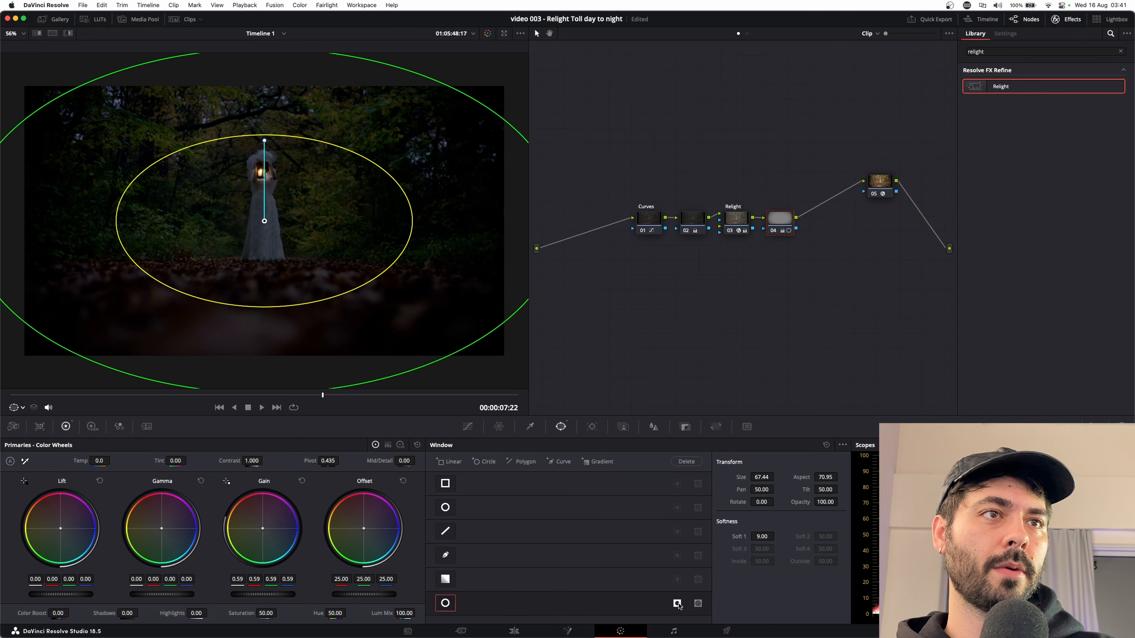
pyautogui.click(678, 604)
pyautogui.click(677, 604)
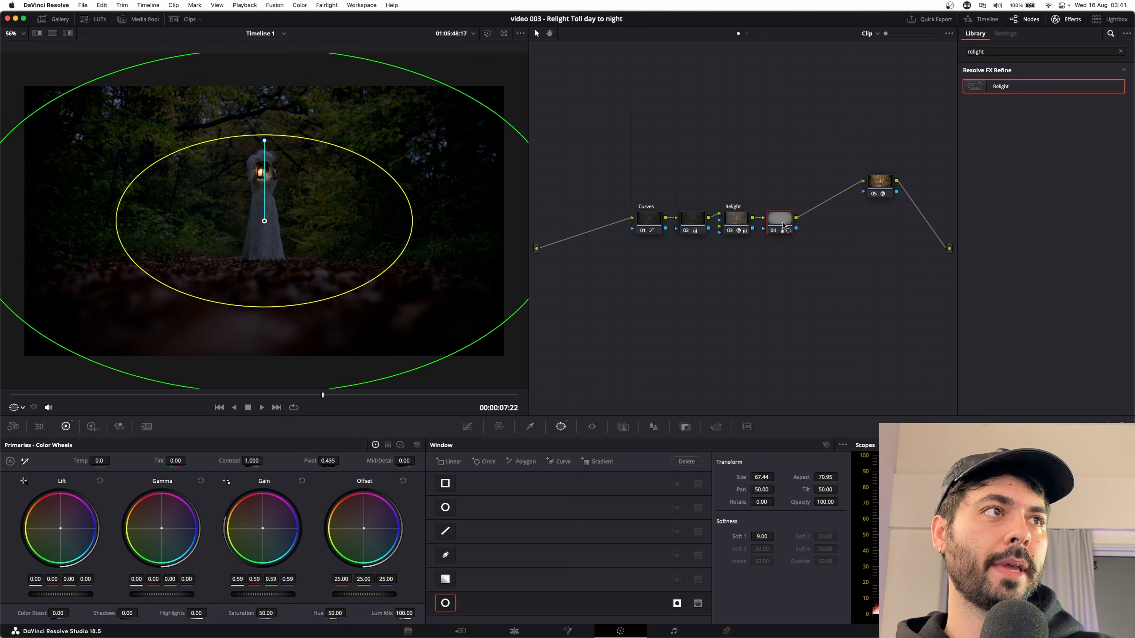
pyautogui.click(22, 408)
pyautogui.click(28, 421)
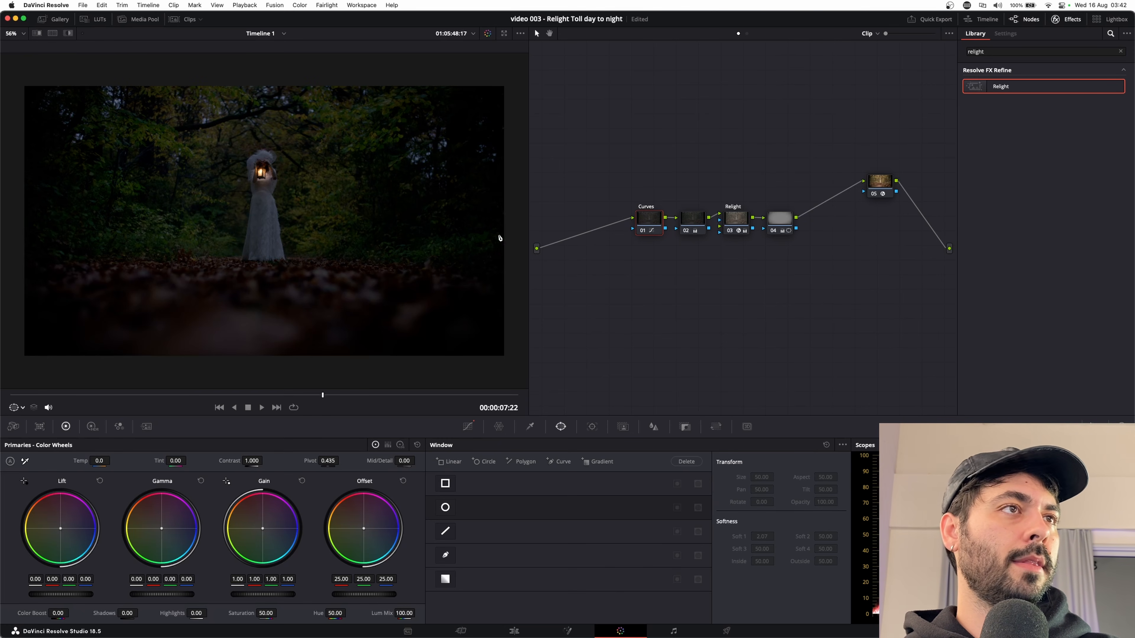
# Lower node 04's Gain to 0.47 and line up node 05 with the other nodes in the graph.
pyautogui.click(776, 228)
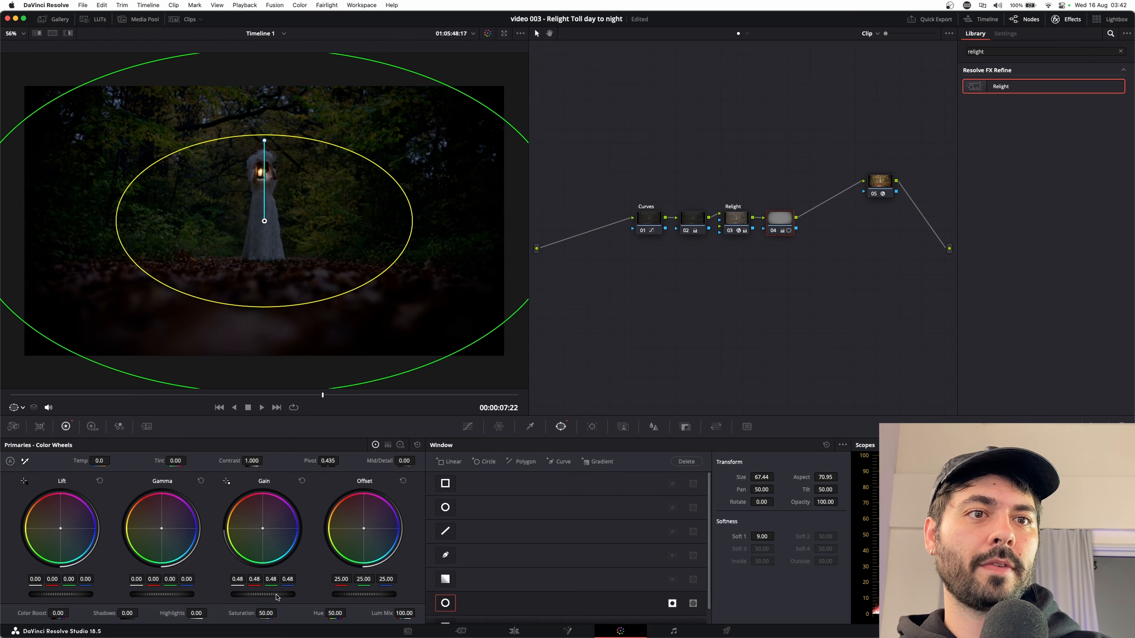
pyautogui.moveTo(876, 187); pyautogui.dragTo(874, 219)
pyautogui.click(780, 219)
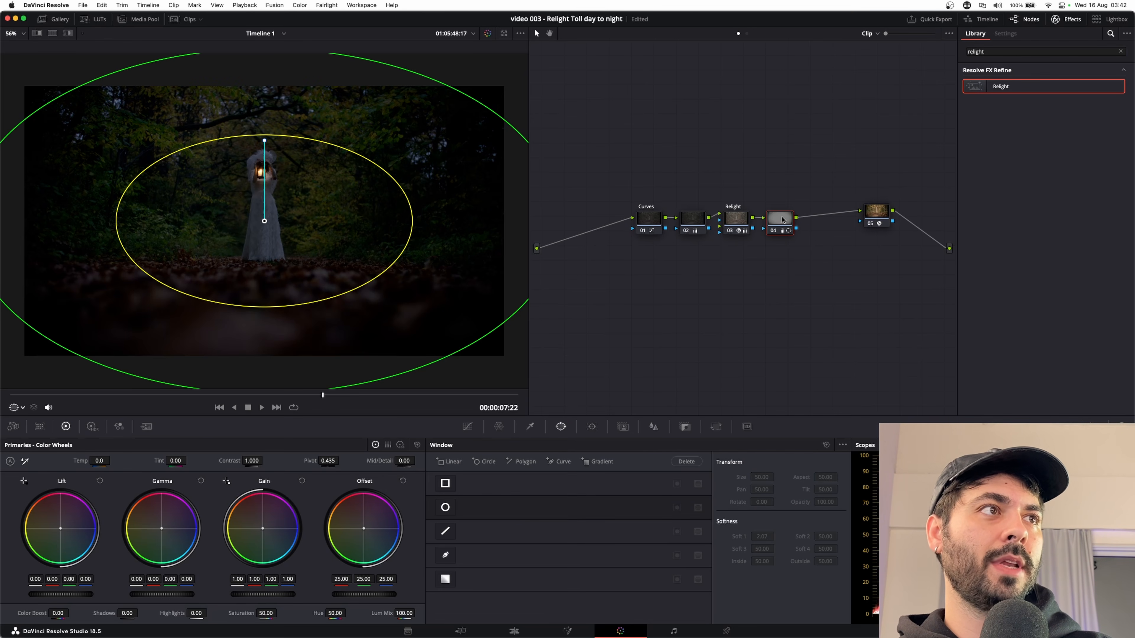
pyautogui.click(648, 223)
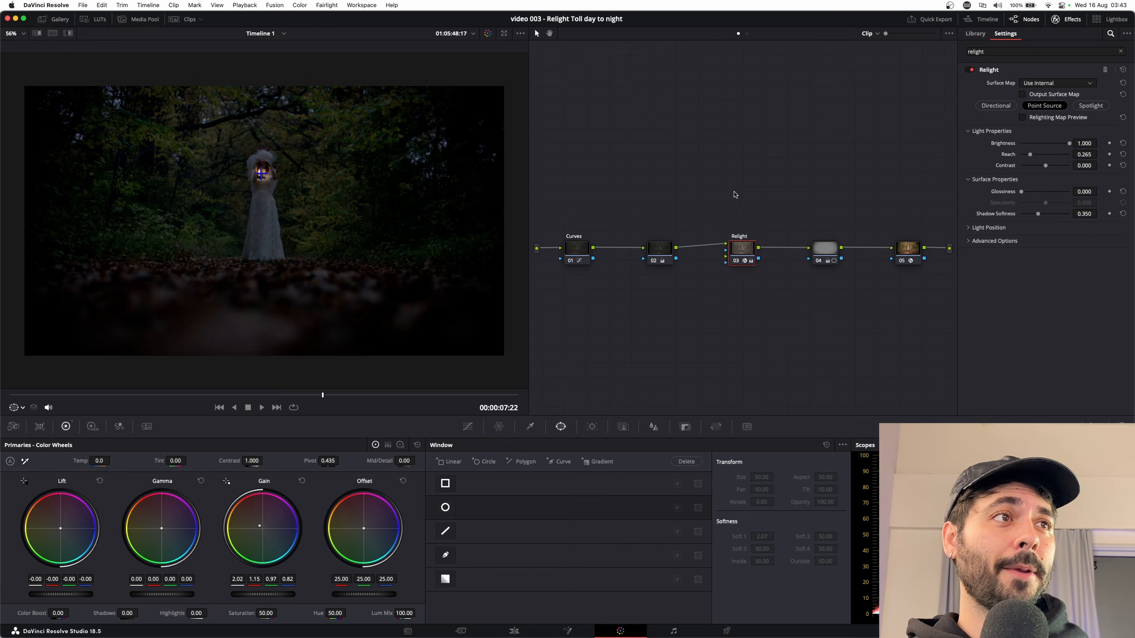
# Expand the Light Position settings of the Relight effect on node 03.
pyautogui.click(970, 228)
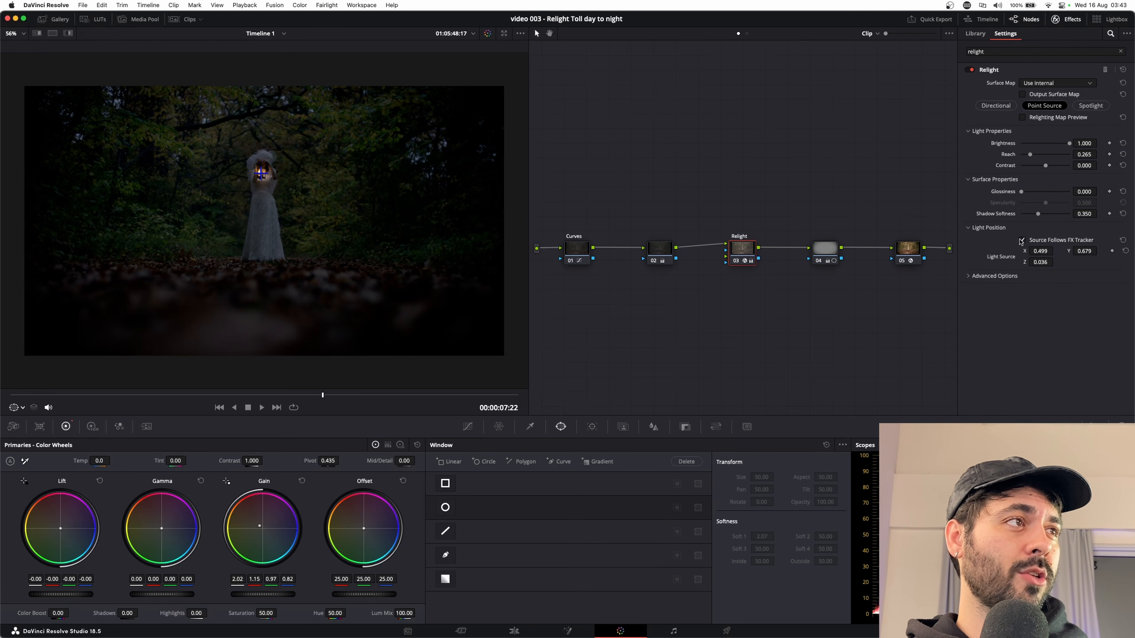